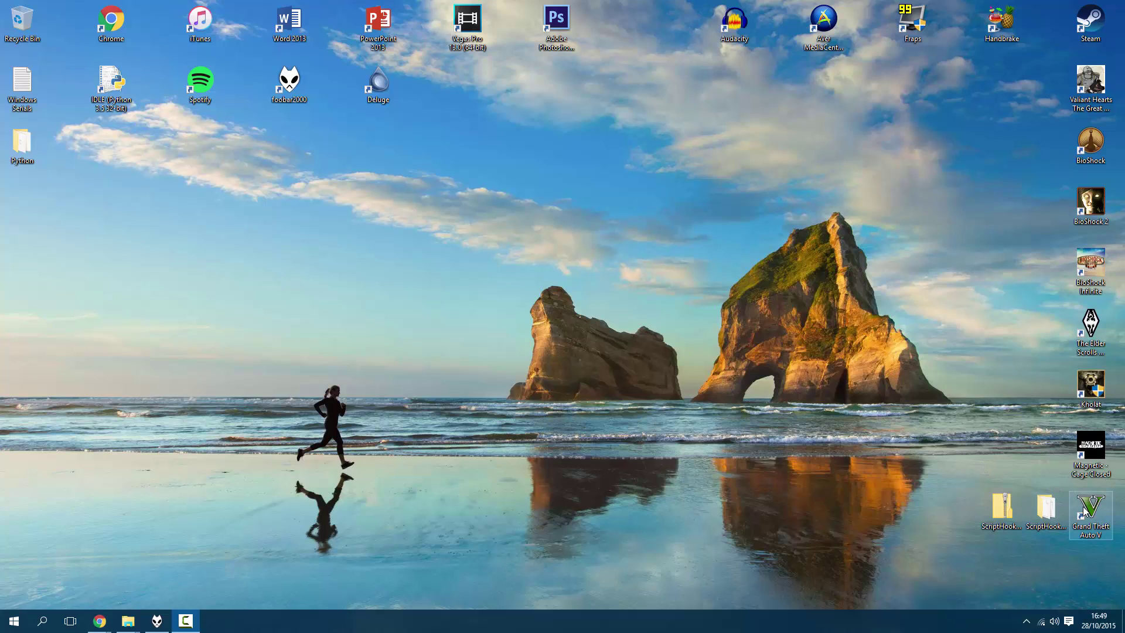
# - Start Grand Theft Auto V from its desktop shortcut, which triggers the Script Hook V unknown-version error
pyautogui.doubleClick(1085, 512)
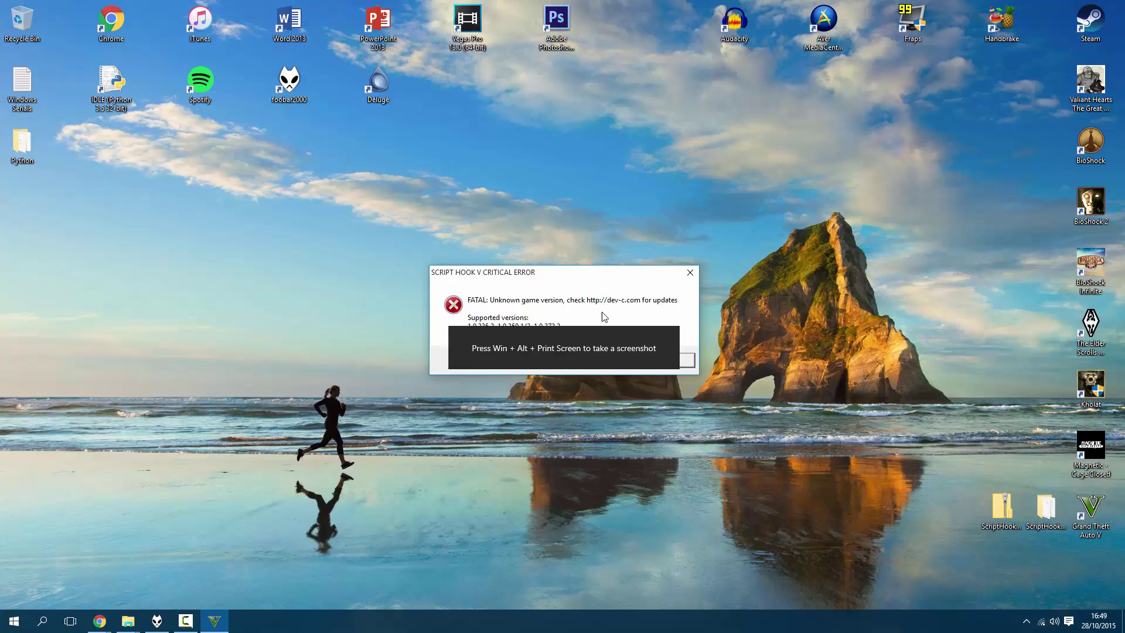
# - Move the Script Hook V error dialog slightly aside, leaving it open
pyautogui.moveTo(526, 285); pyautogui.dragTo(553, 274)
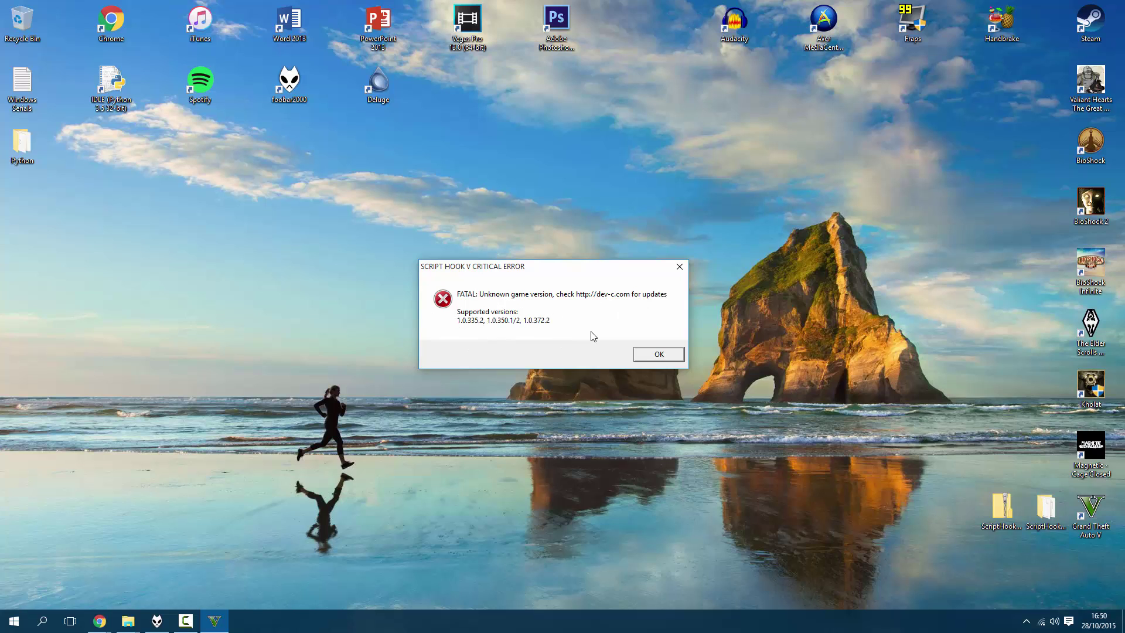
pyautogui.moveTo(598, 273); pyautogui.dragTo(590, 274)
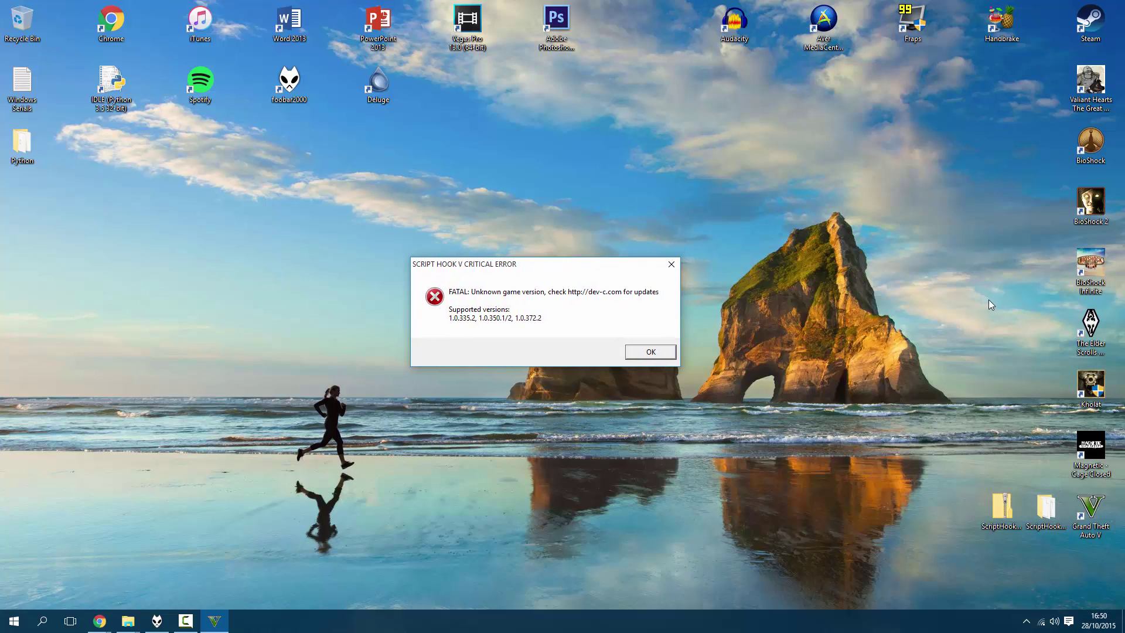
# - Bring up the Games (F:) Grand Theft Auto V folder and review its ScriptHookV.dll, dinput8.dll and NativeTrainer.asi
pyautogui.click(128, 621)
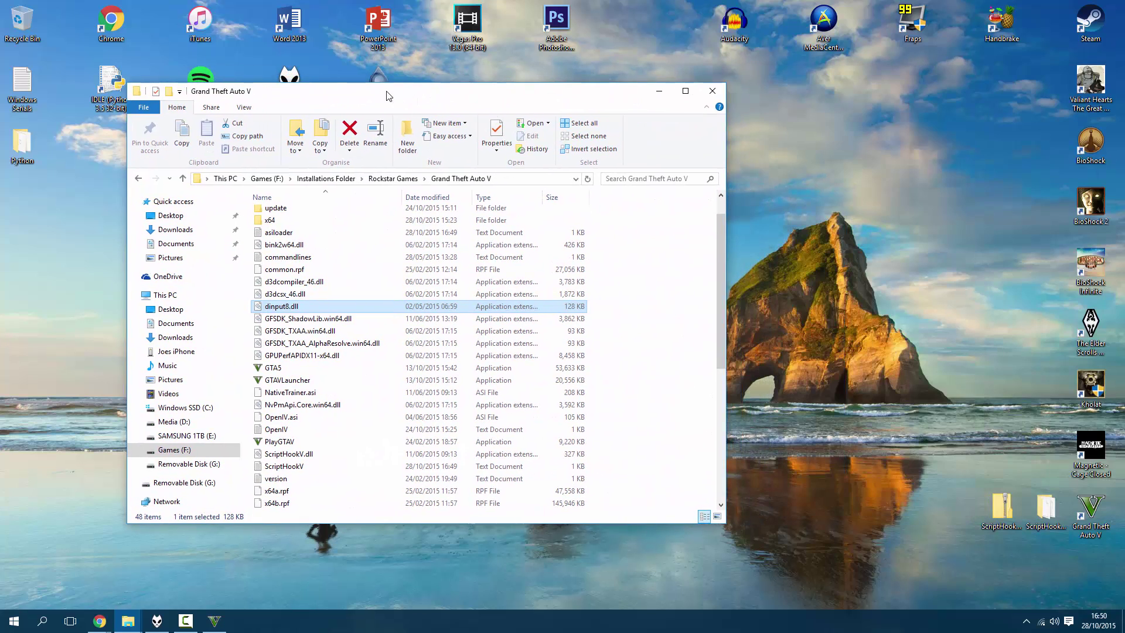
pyautogui.moveTo(387, 96); pyautogui.dragTo(383, 95)
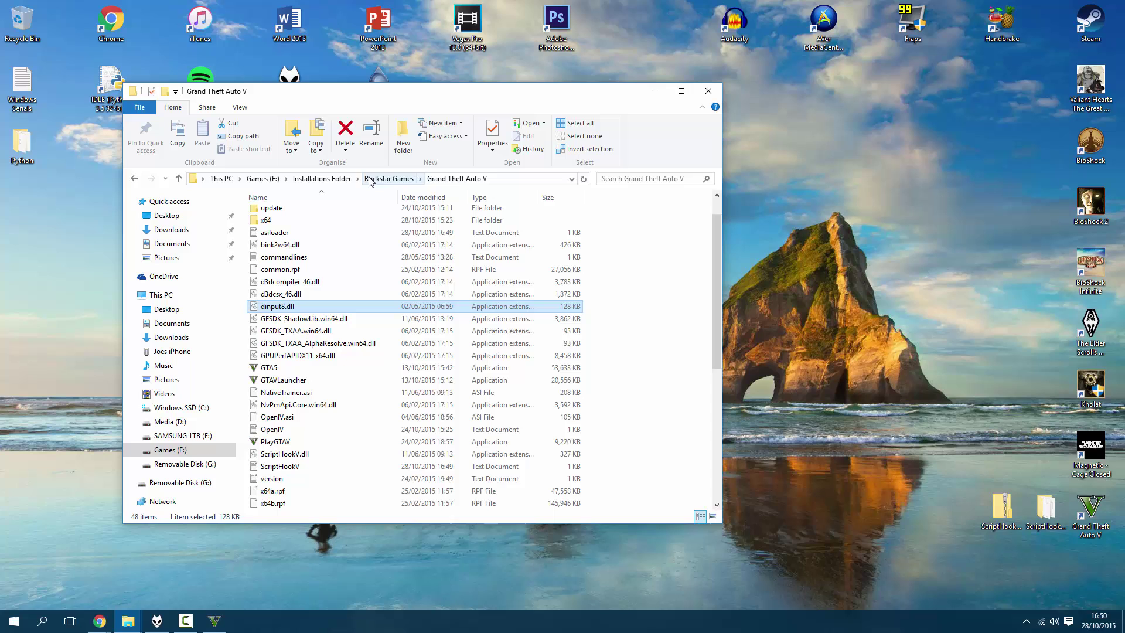
pyautogui.click(514, 183)
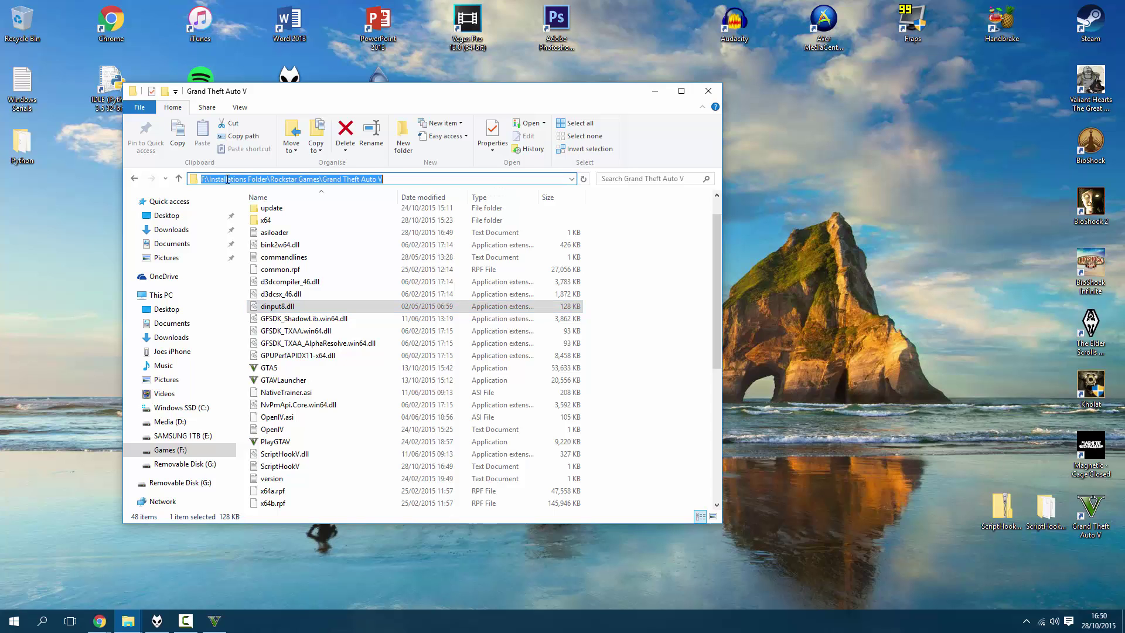
pyautogui.click(356, 257)
pyautogui.scroll(-7, 337, 352)
pyautogui.scroll(7, 336, 369)
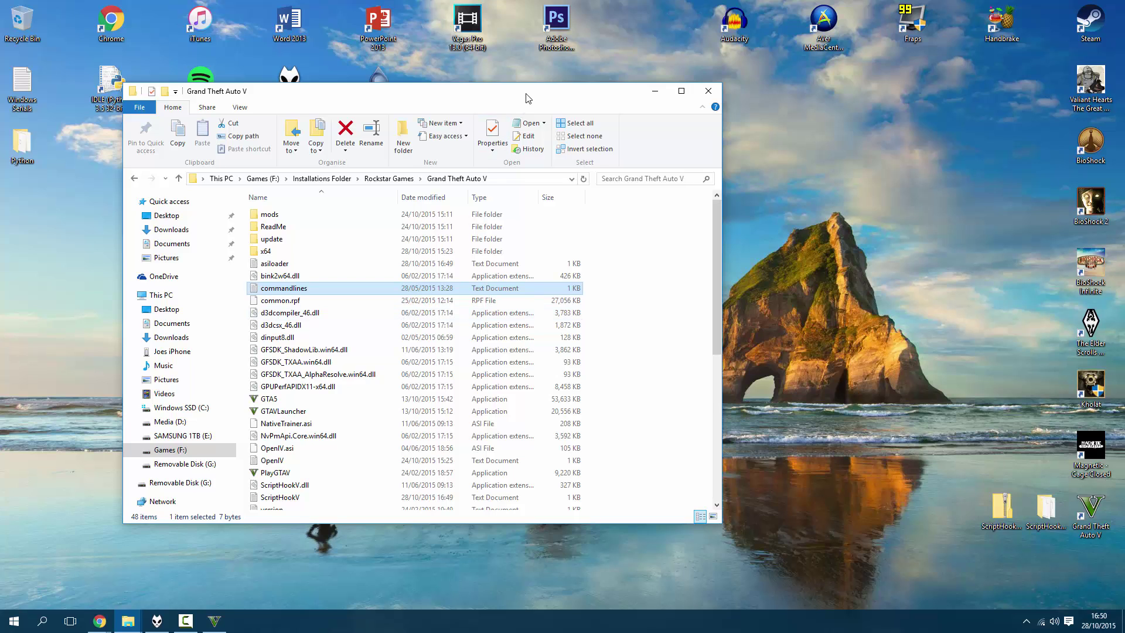
pyautogui.moveTo(528, 95); pyautogui.dragTo(445, 99)
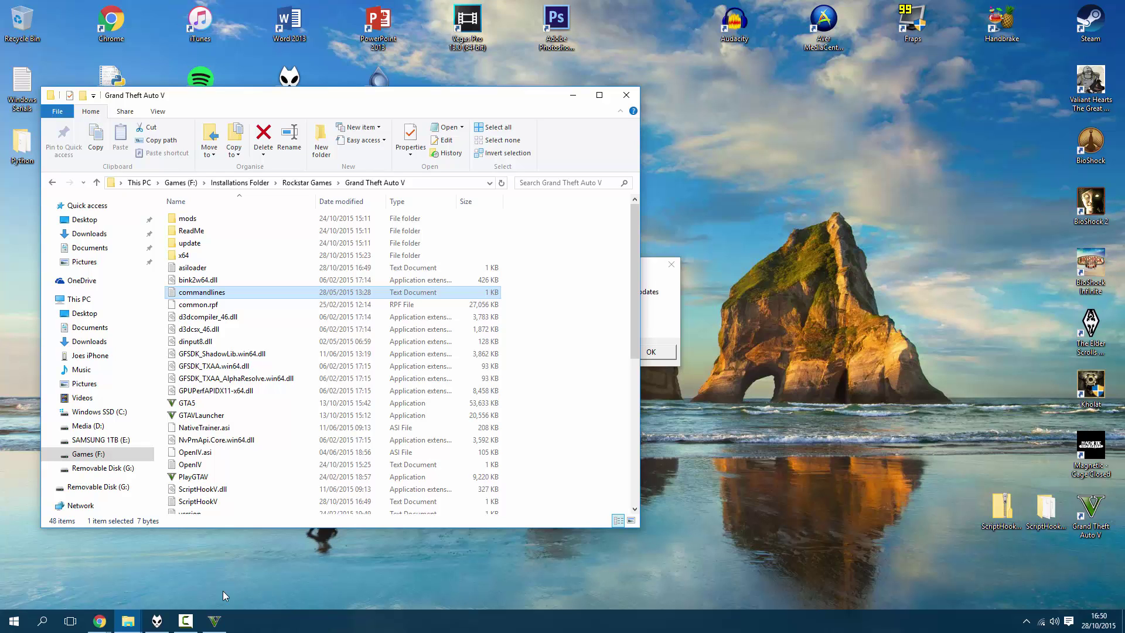
# - Bring up the Script Hook V download page in the browser, then minimize it to reveal the desktop
pyautogui.moveTo(100, 622)
pyautogui.click(153, 586)
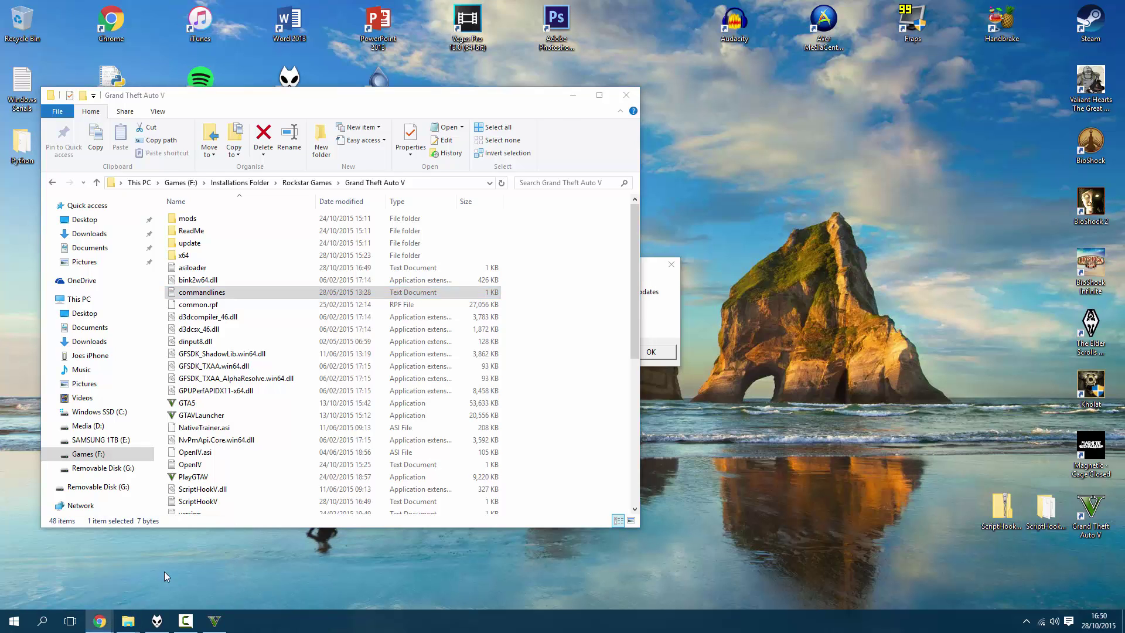
pyautogui.moveTo(671, 73); pyautogui.dragTo(730, 130)
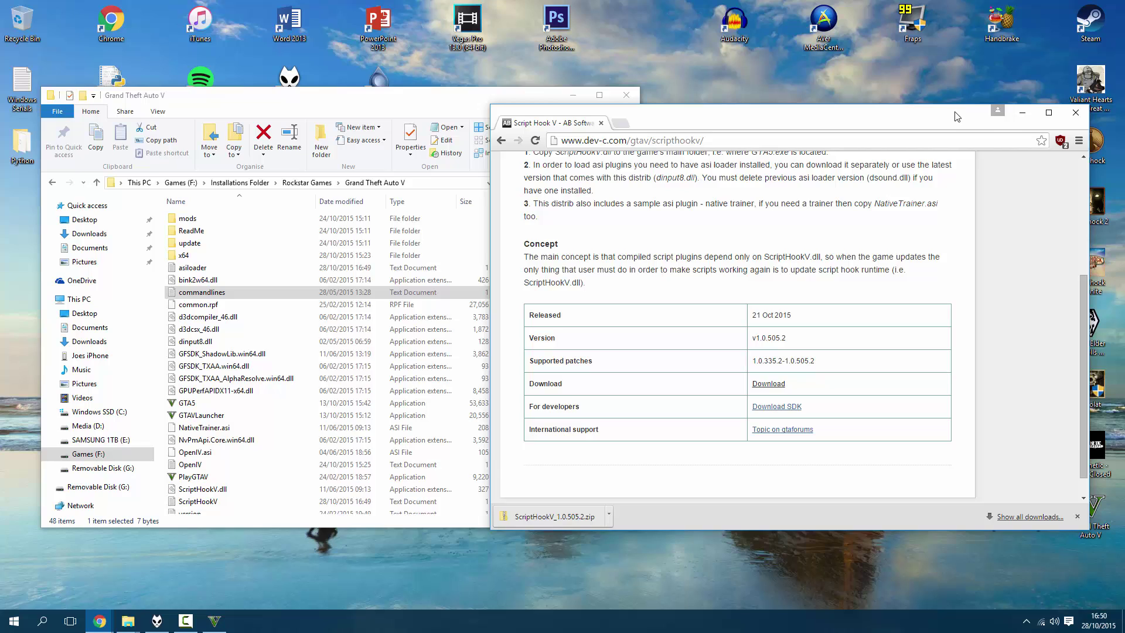
pyautogui.click(1022, 113)
# - Open ScriptHookV_1.0.505.2\bin and select dinput8.dll, NativeTrainer.asi and ScriptHookV.dll
pyautogui.click(1003, 500)
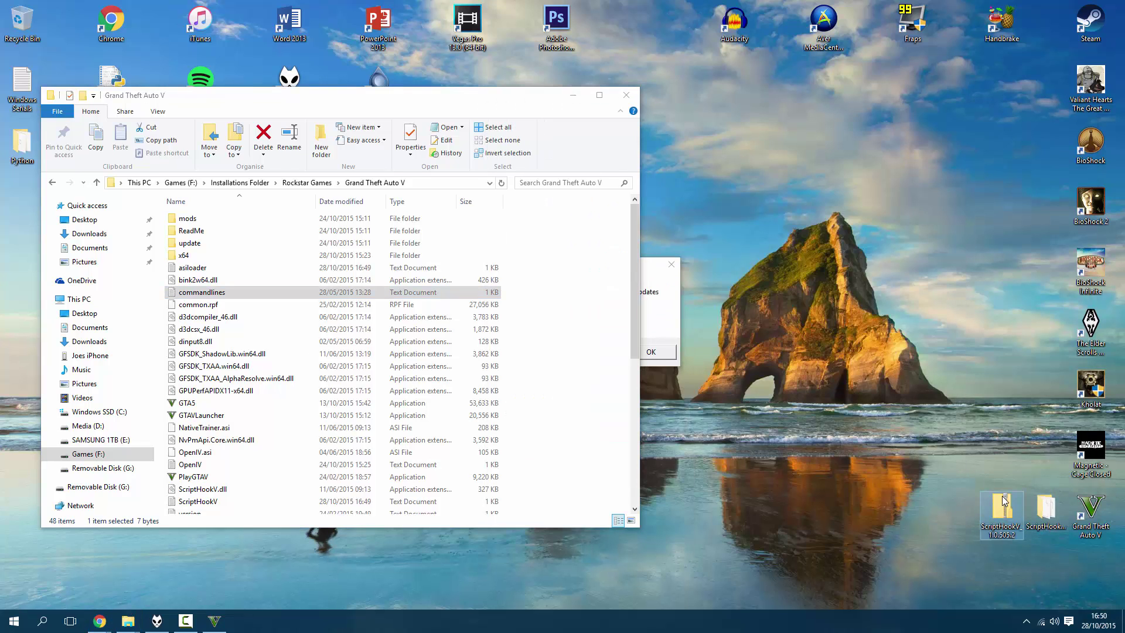
pyautogui.click(1044, 513)
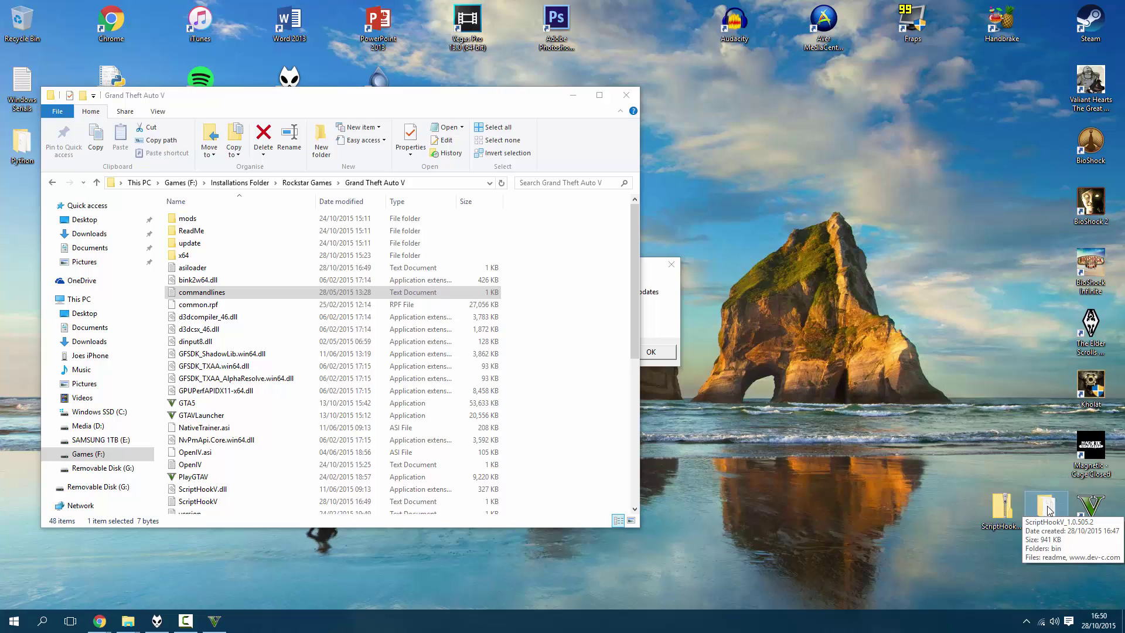
pyautogui.doubleClick(1046, 507)
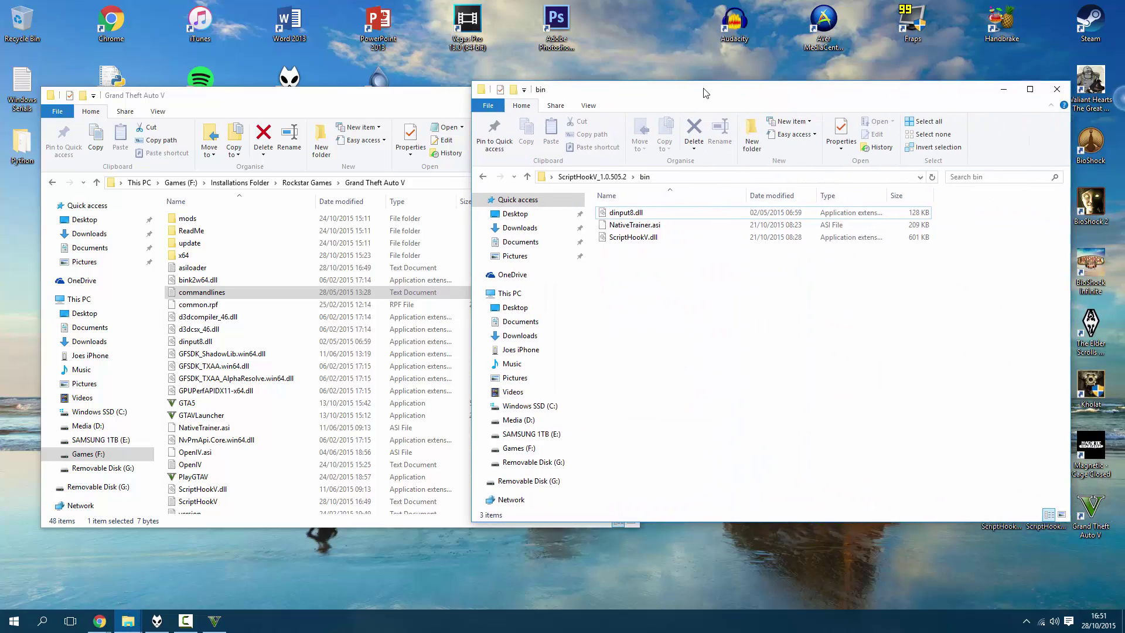
pyautogui.click(466, 171)
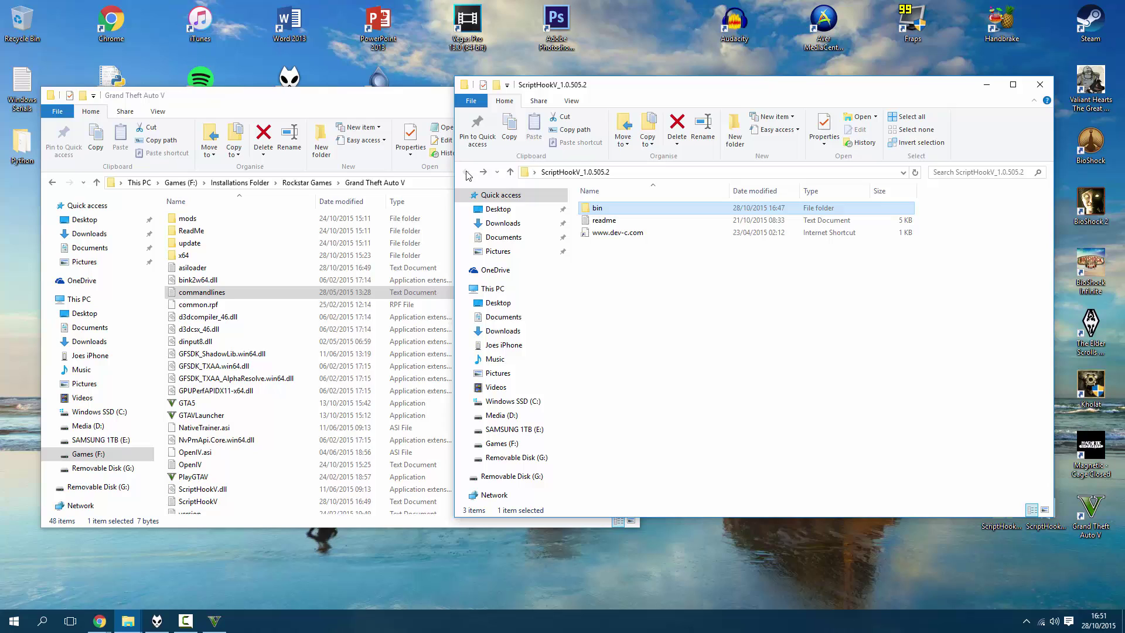
pyautogui.click(601, 219)
pyautogui.click(601, 231)
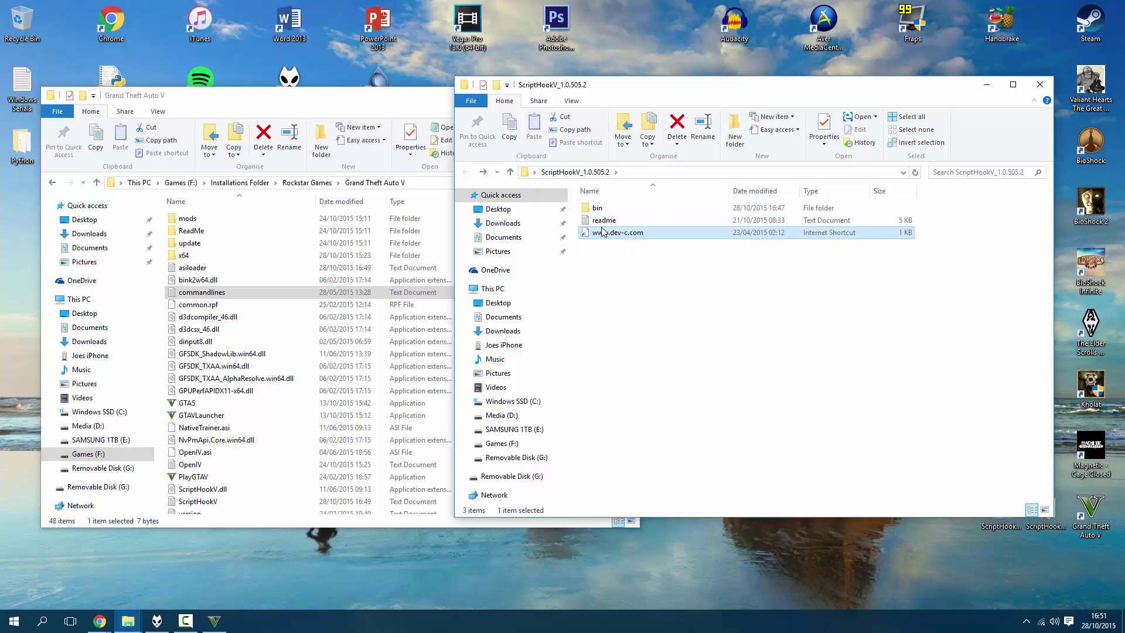
pyautogui.doubleClick(623, 209)
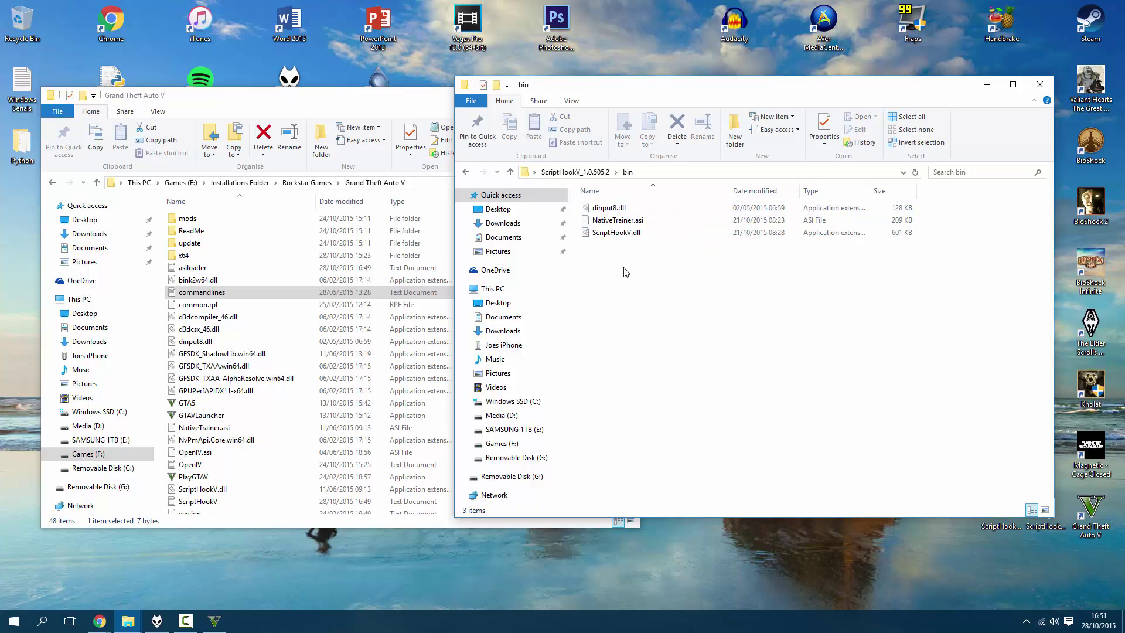
pyautogui.moveTo(615, 273); pyautogui.dragTo(659, 206)
pyautogui.moveTo(714, 89); pyautogui.dragTo(750, 100)
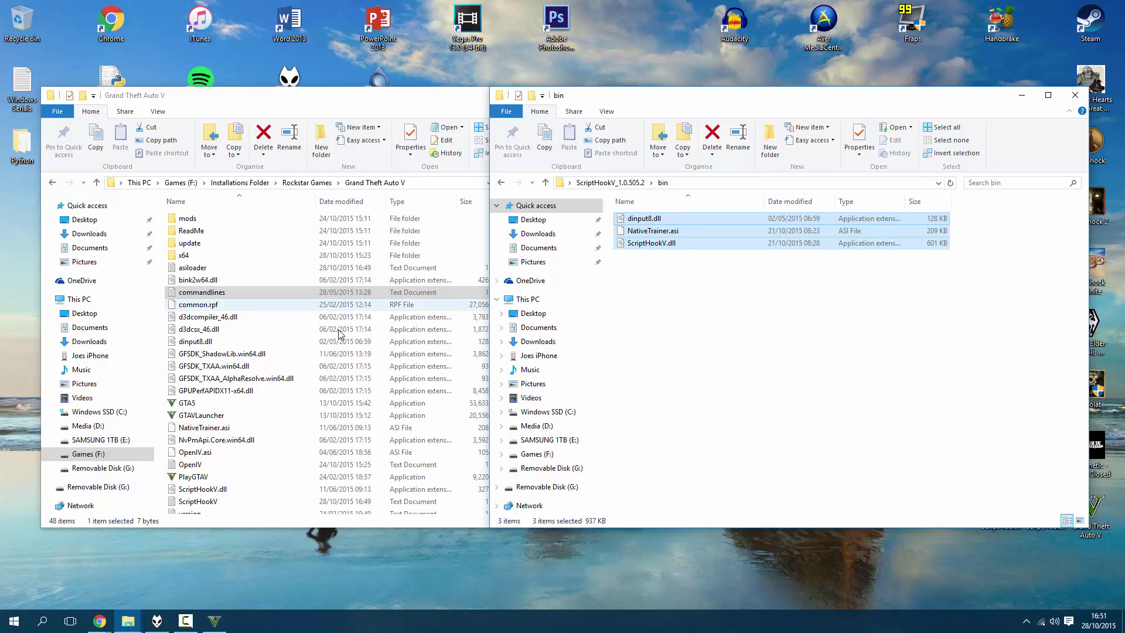
# - Reselect the three bin files and dismiss the Script Hook V critical error with OK
pyautogui.click(264, 184)
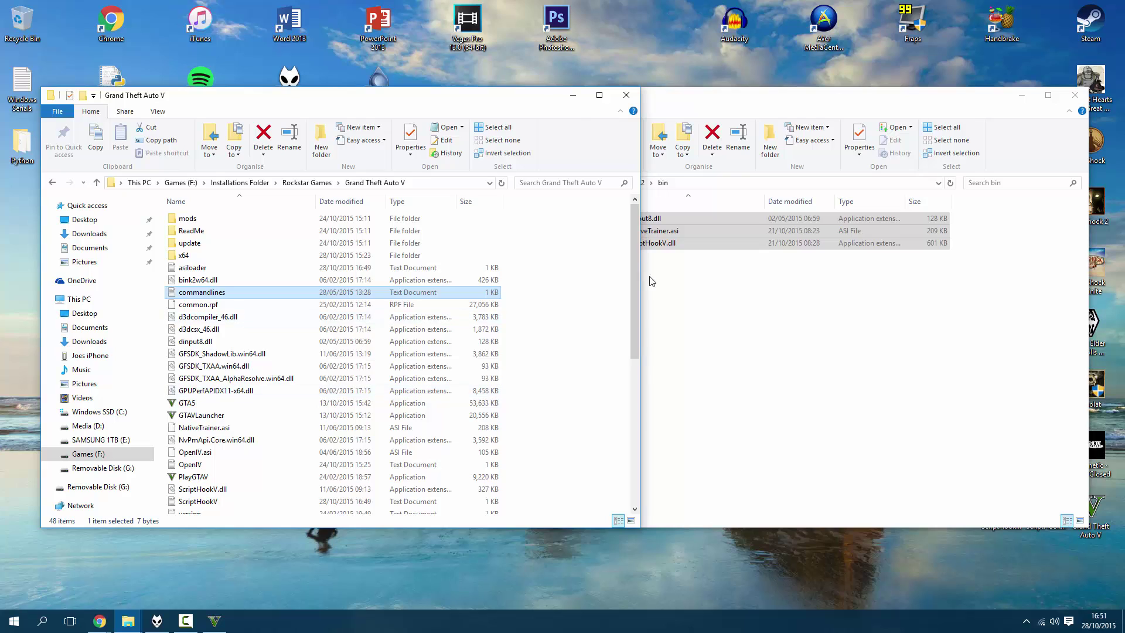
pyautogui.click(665, 249)
pyautogui.moveTo(661, 270); pyautogui.dragTo(695, 218)
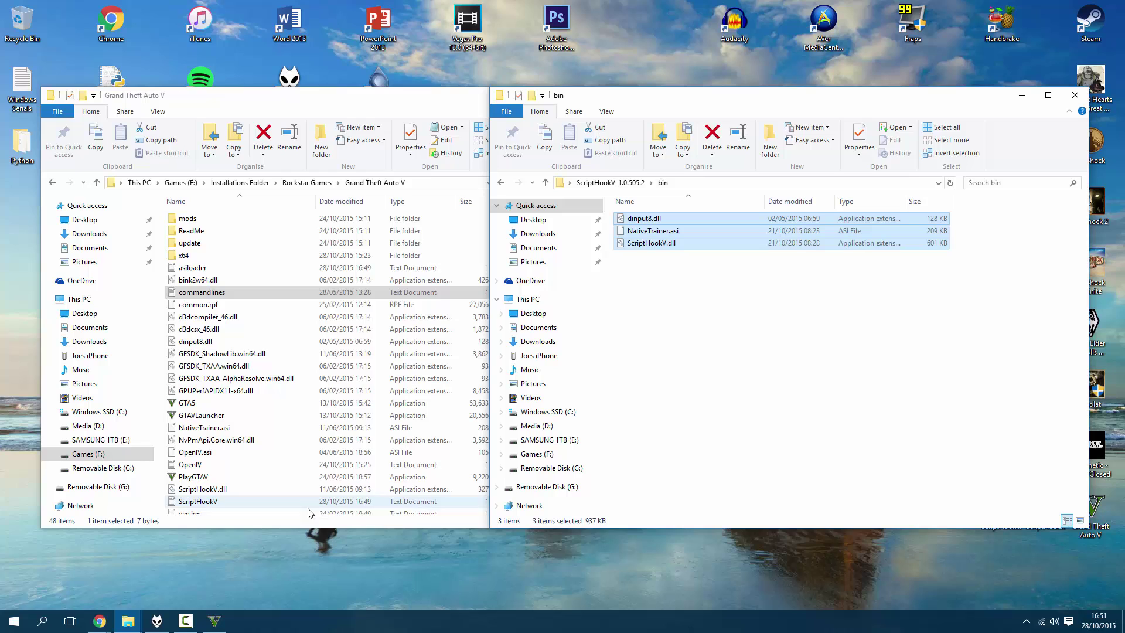
pyautogui.moveTo(665, 284); pyautogui.dragTo(685, 213)
pyautogui.rightClick(684, 213)
pyautogui.click(643, 293)
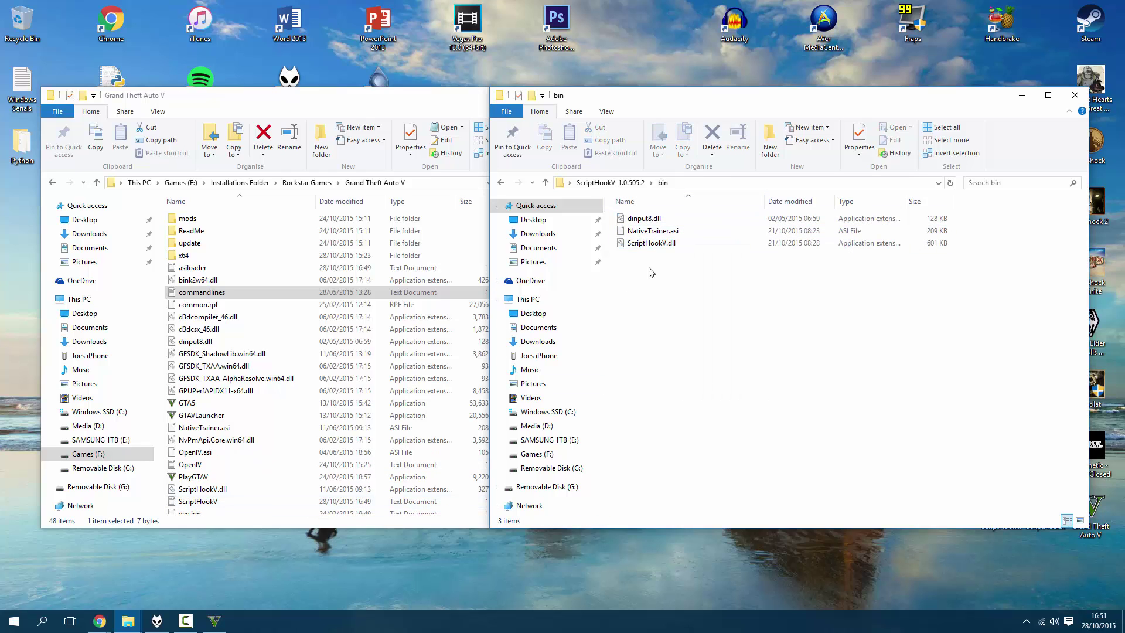
pyautogui.moveTo(669, 283); pyautogui.dragTo(697, 216)
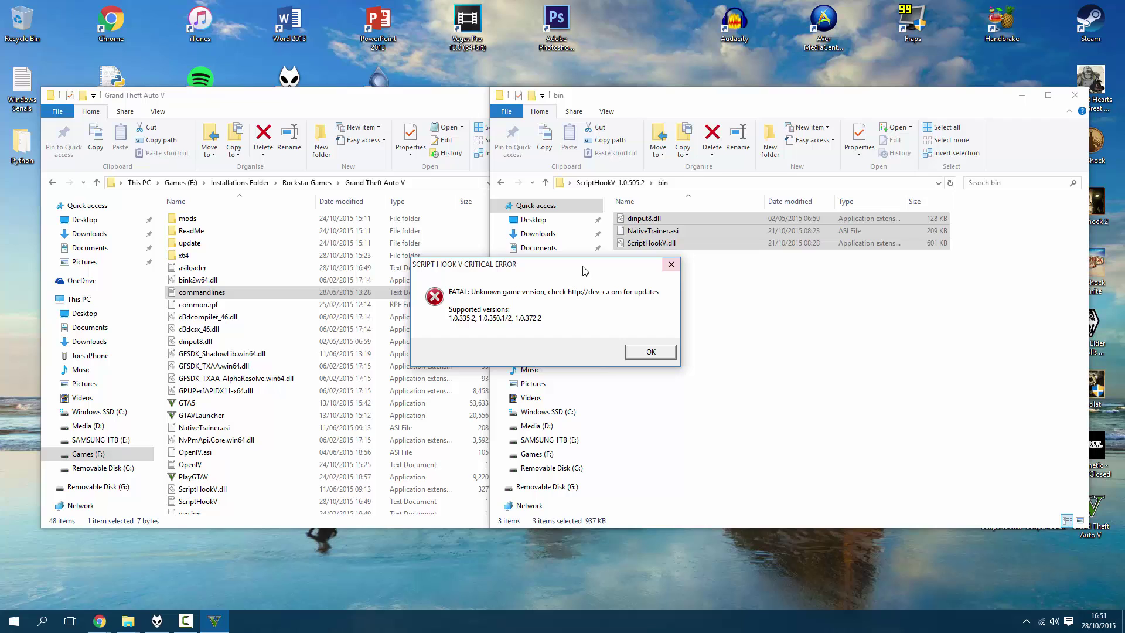
pyautogui.click(670, 265)
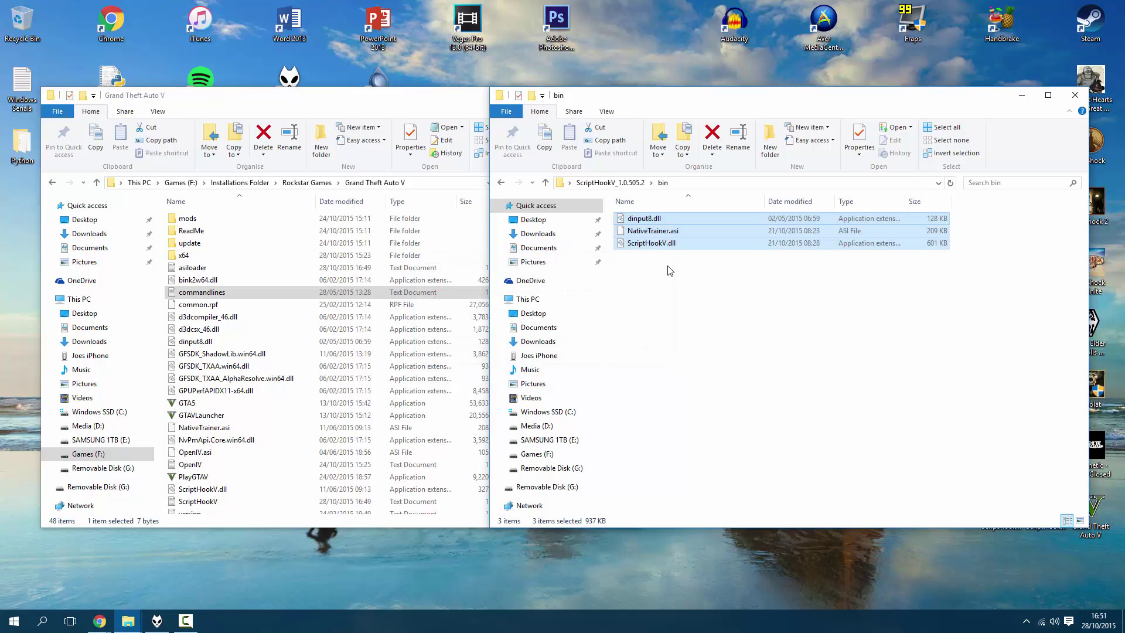
pyautogui.rightClick(299, 626)
pyautogui.click(332, 586)
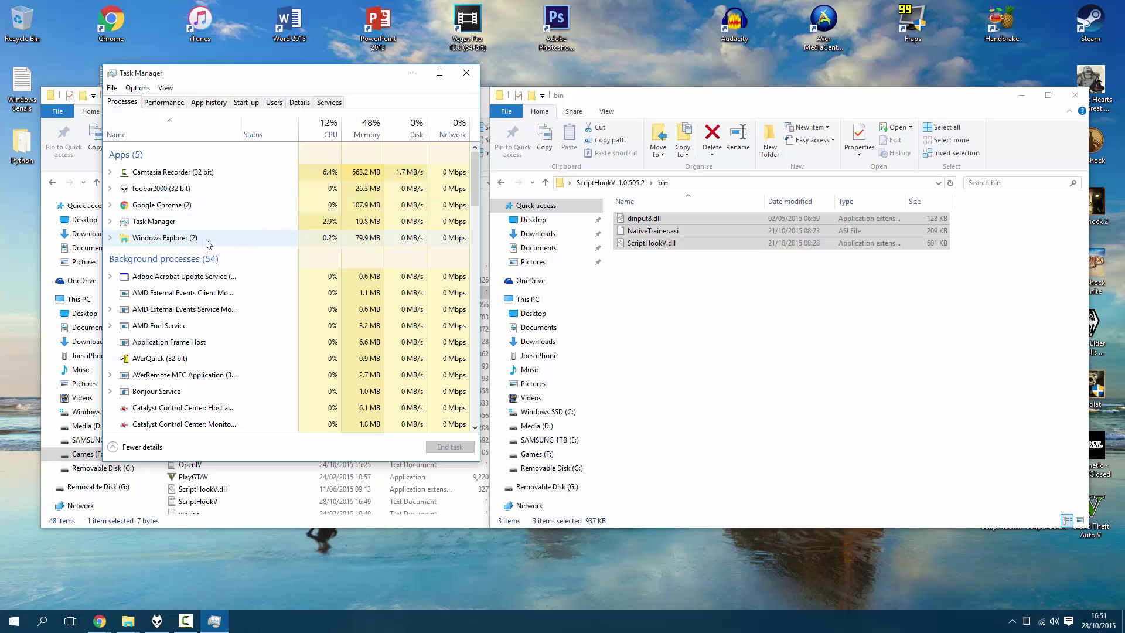
pyautogui.scroll(-3, 221, 286)
pyautogui.scroll(-8, 221, 286)
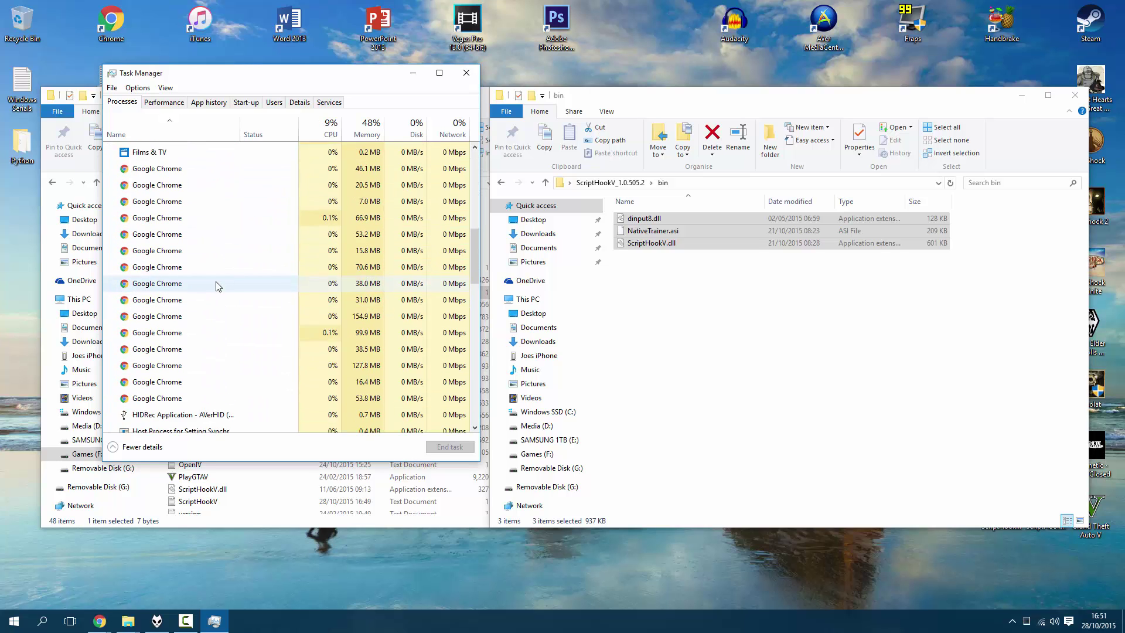
pyautogui.scroll(-5, 228, 266)
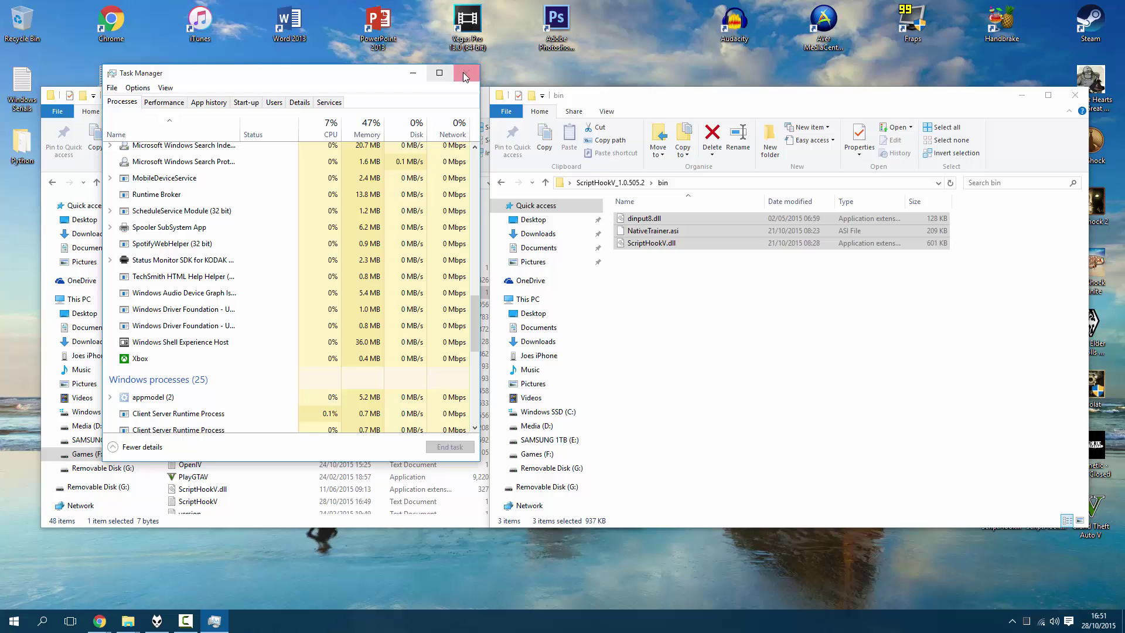
pyautogui.click(464, 76)
pyautogui.click(660, 293)
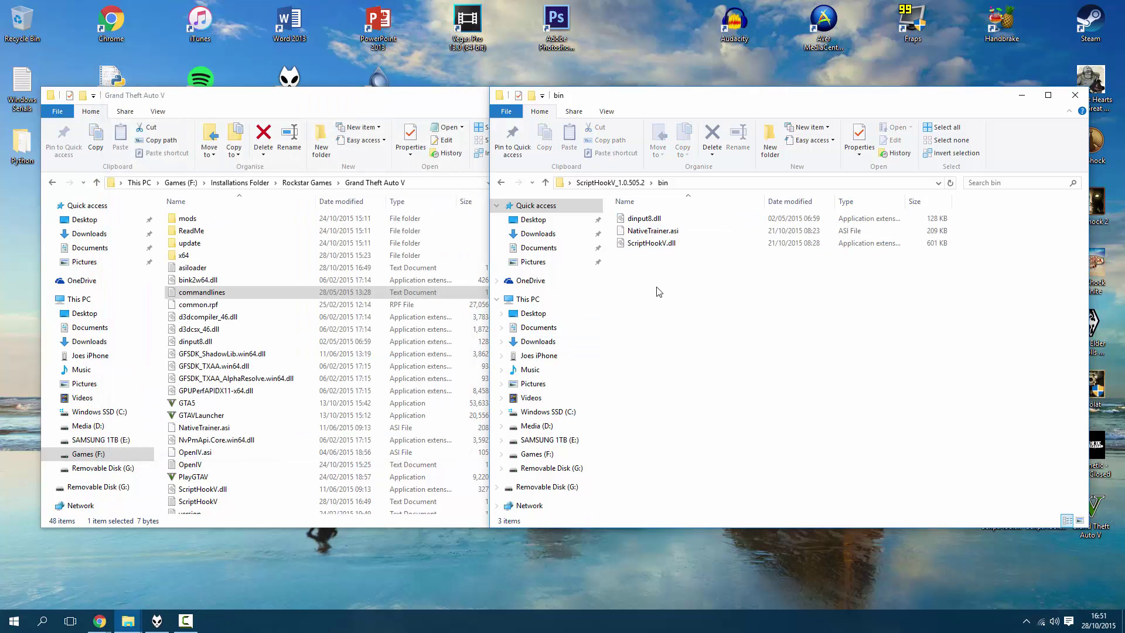
pyautogui.moveTo(660, 293); pyautogui.dragTo(291, 355)
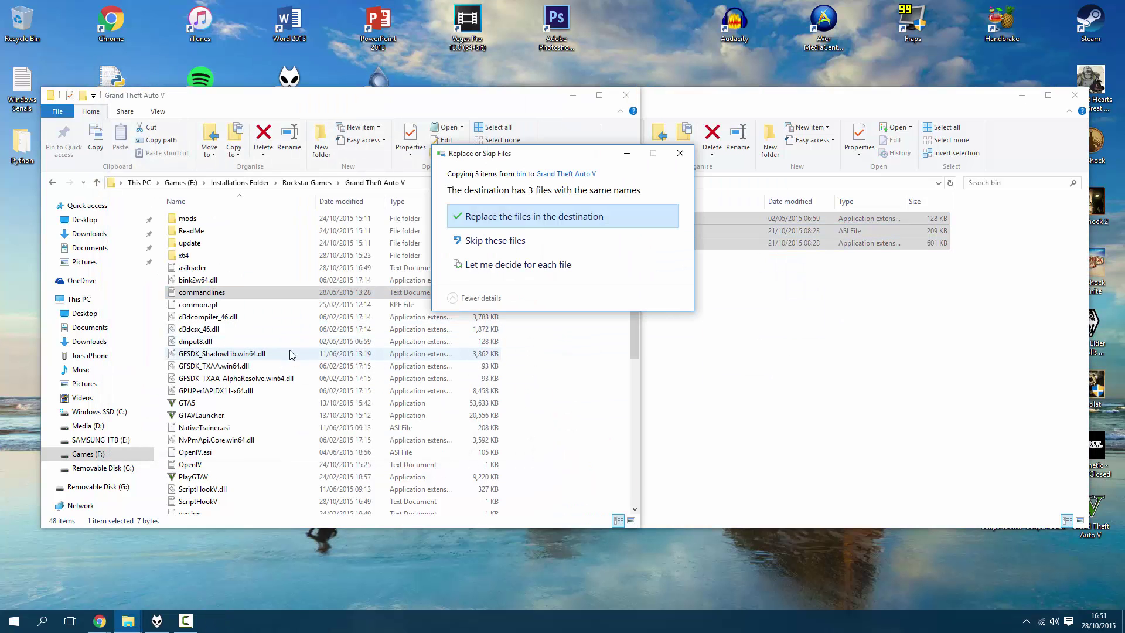
# - Choose 'Replace the files in the destination', then close the bin and Grand Theft Auto V windows
pyautogui.click(525, 220)
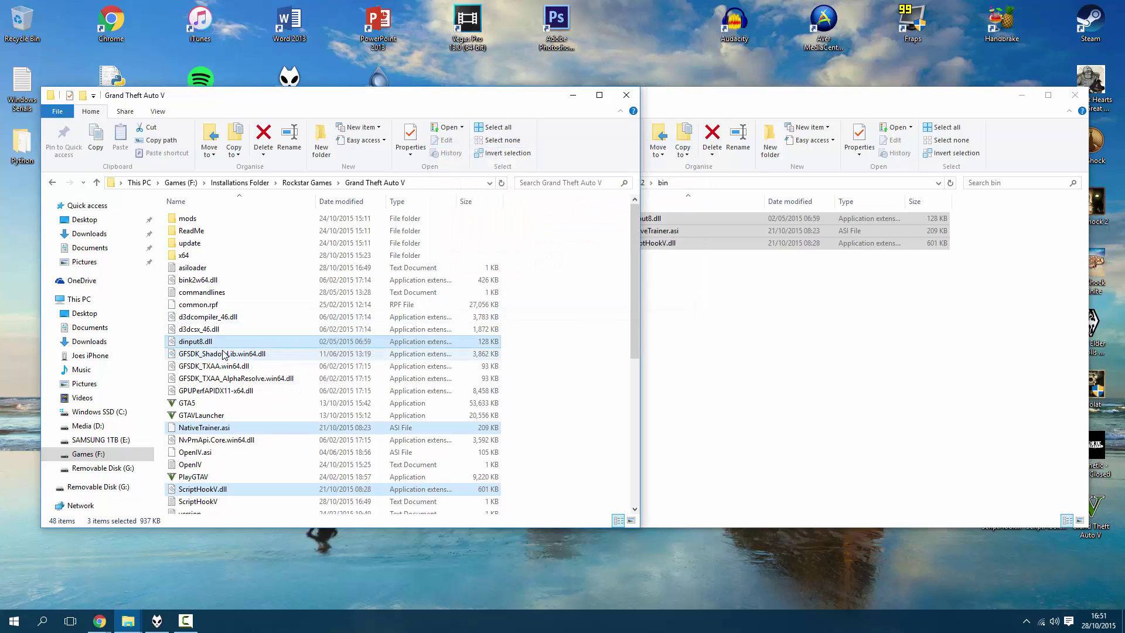
pyautogui.click(521, 299)
pyautogui.click(732, 281)
pyautogui.click(1075, 95)
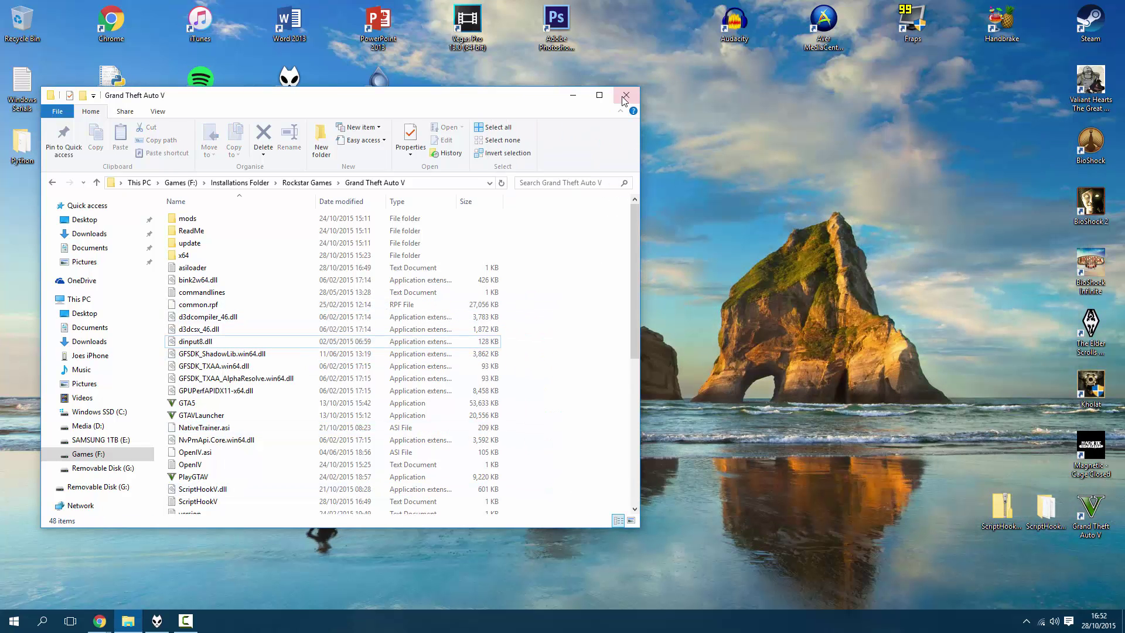
pyautogui.click(635, 95)
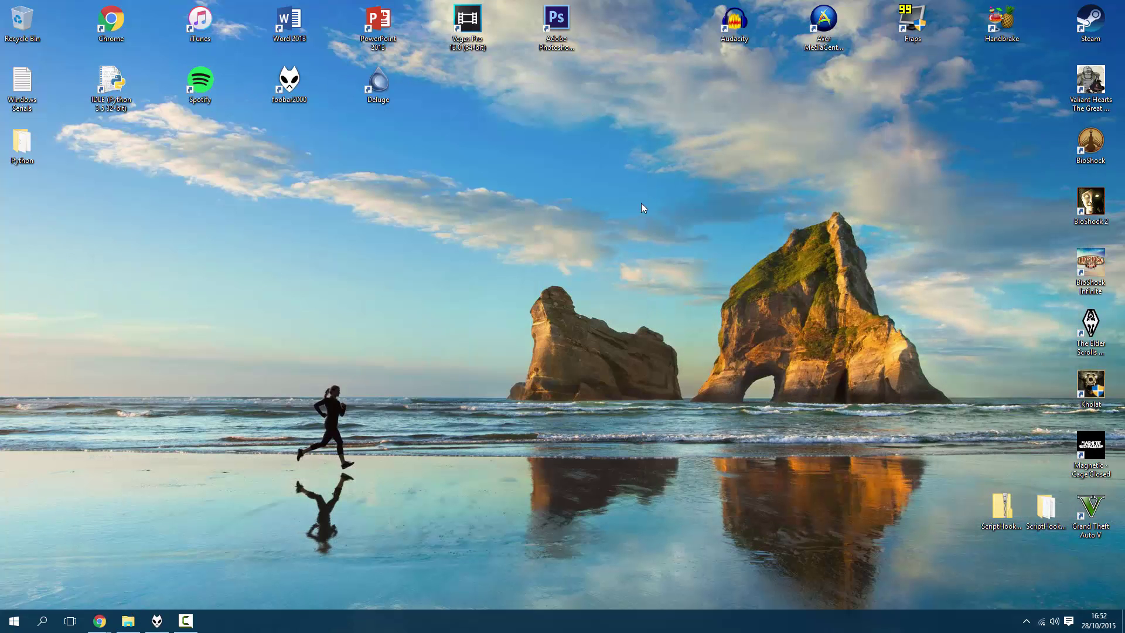
# - Launch Grand Theft Auto V and allow it through the firewall alert
pyautogui.doubleClick(1090, 508)
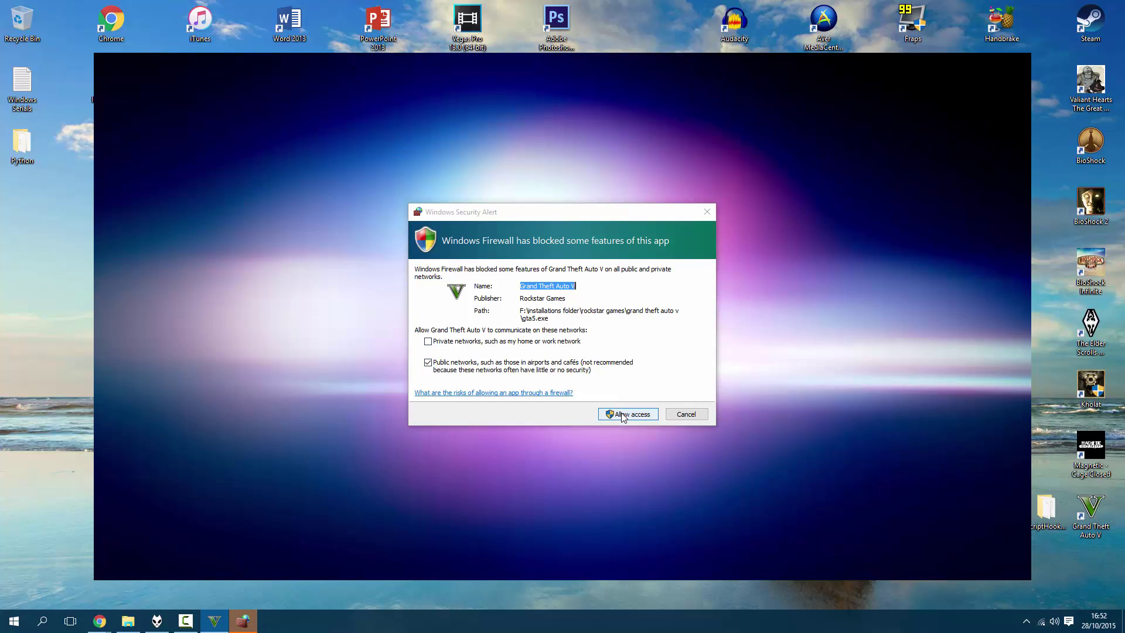
pyautogui.click(616, 404)
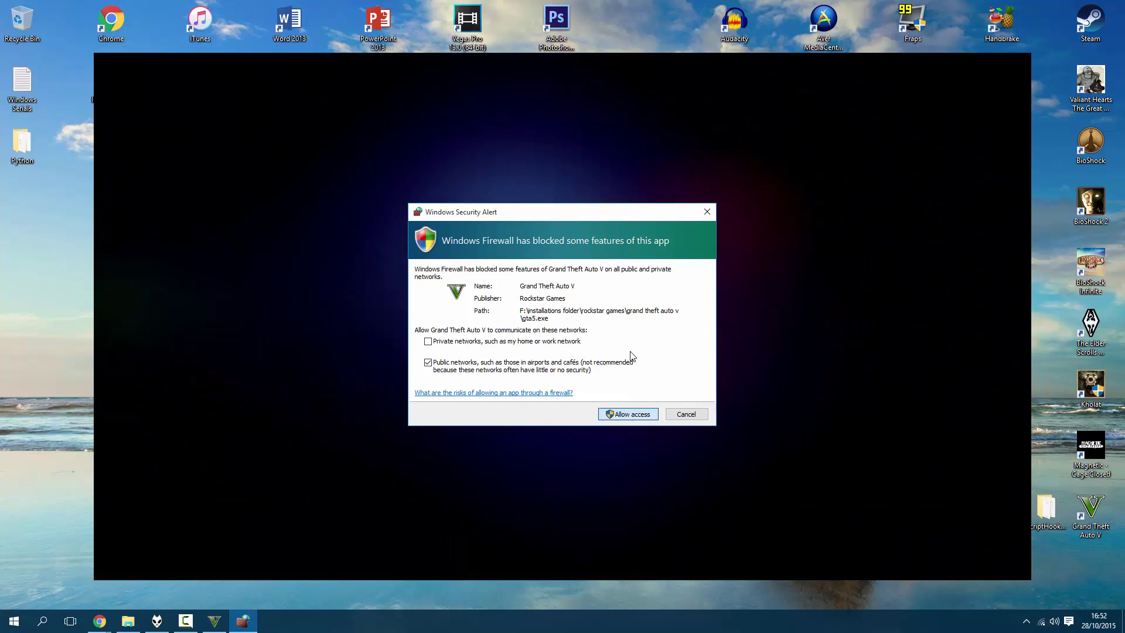
pyautogui.press('Return')
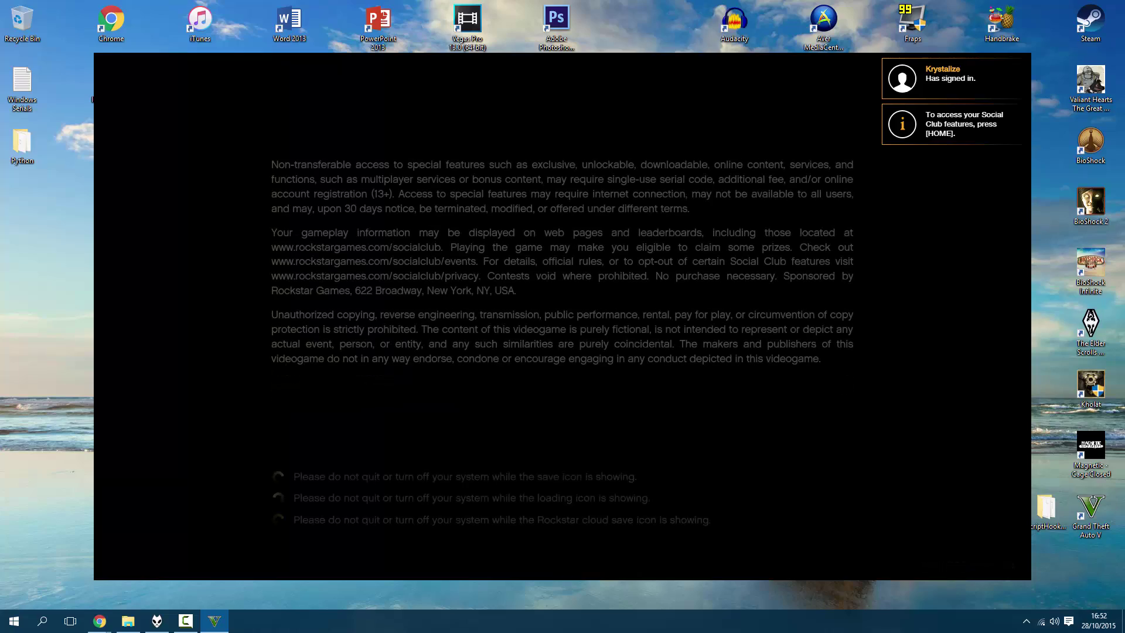
# - Check dinput8.dll in the game folder, then return to the game's main menu and choose QUIT
pyautogui.hotkey('alt', 'Tab')
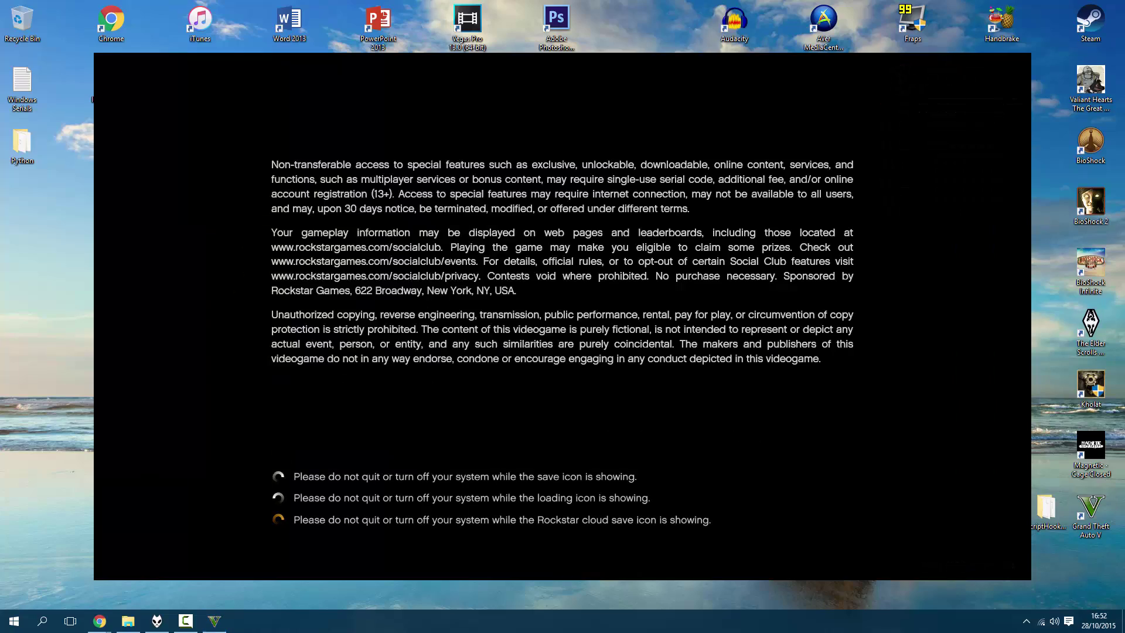
pyautogui.click(246, 343)
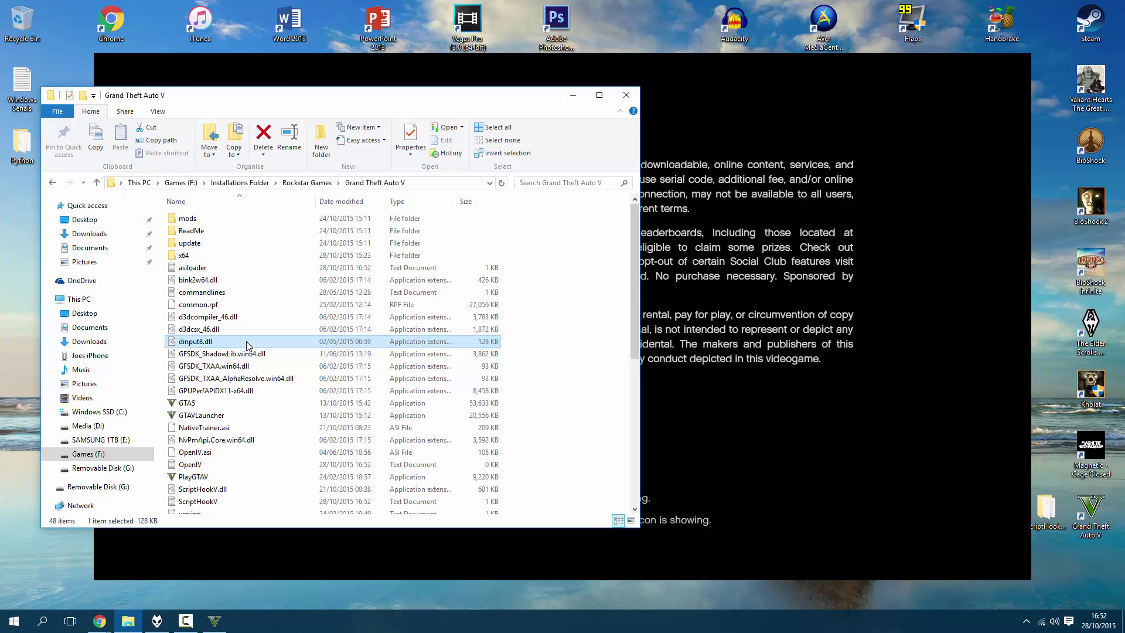
pyautogui.click(569, 356)
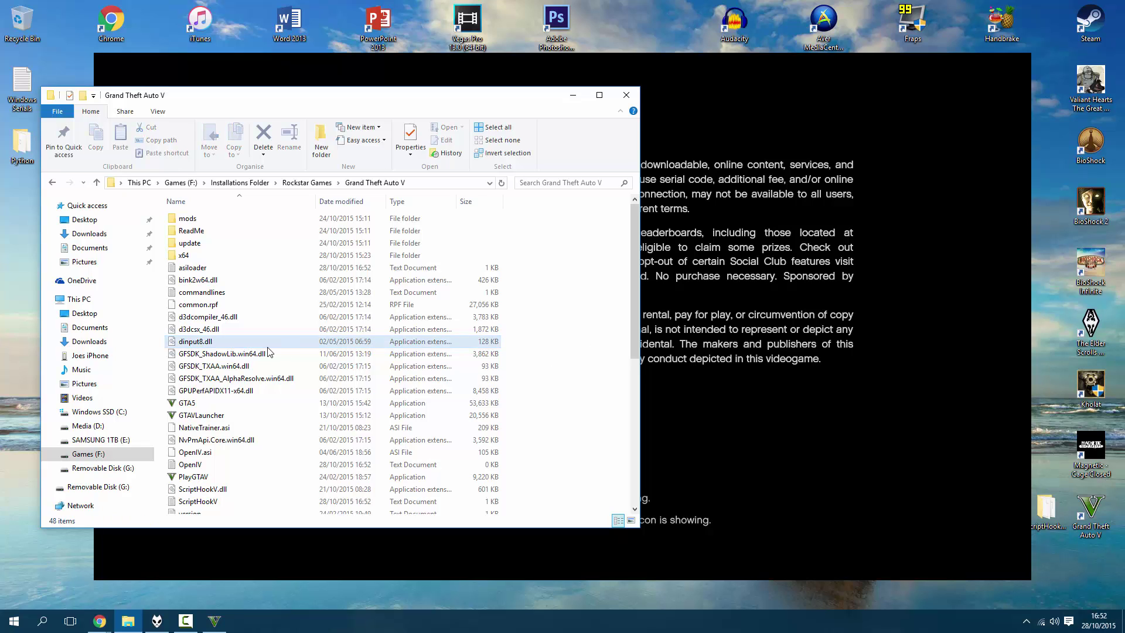
pyautogui.moveTo(266, 348)
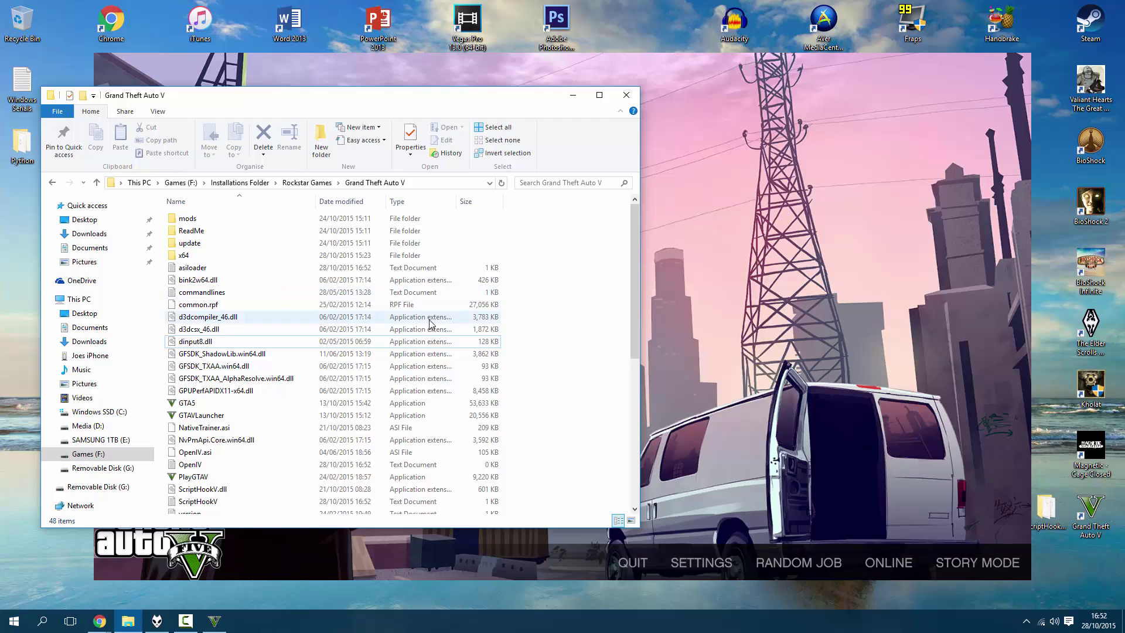
pyautogui.click(630, 563)
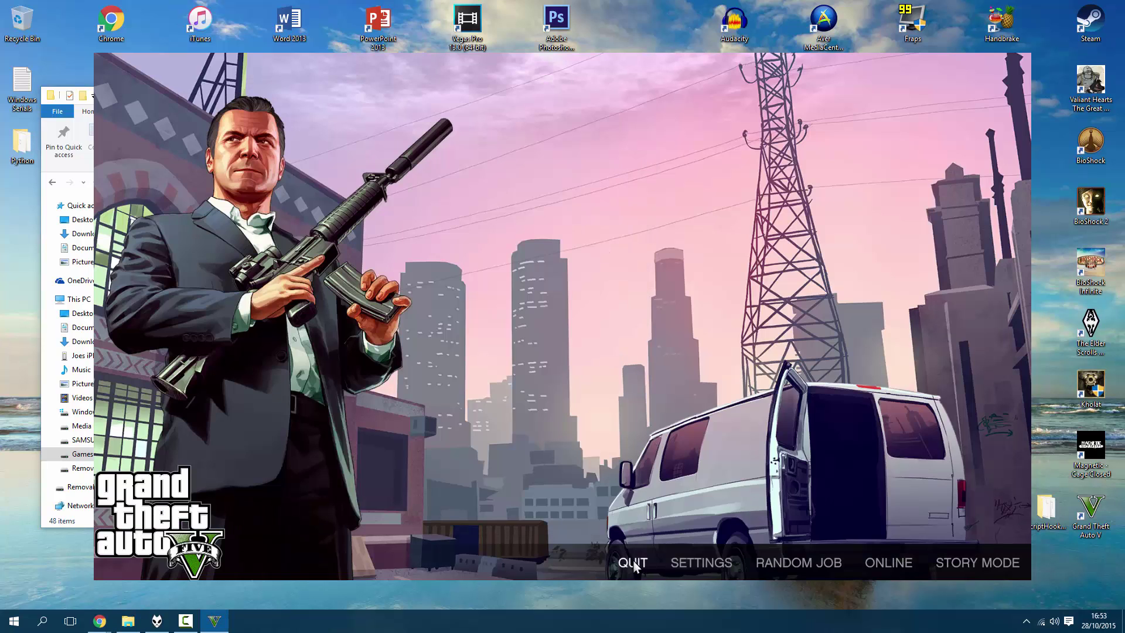
pyautogui.click(633, 560)
# - Confirm quitting the game and select ScriptHookV.dll in the Grand Theft Auto V folder
pyautogui.click(1001, 571)
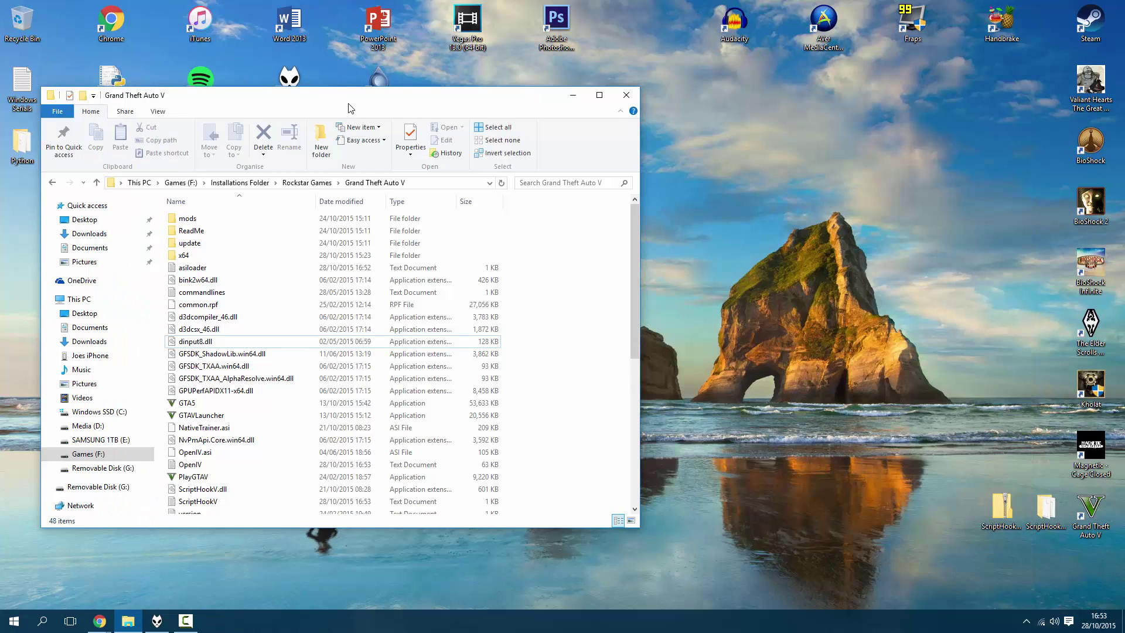
pyautogui.moveTo(348, 107); pyautogui.dragTo(582, 152)
pyautogui.scroll(-8, 505, 387)
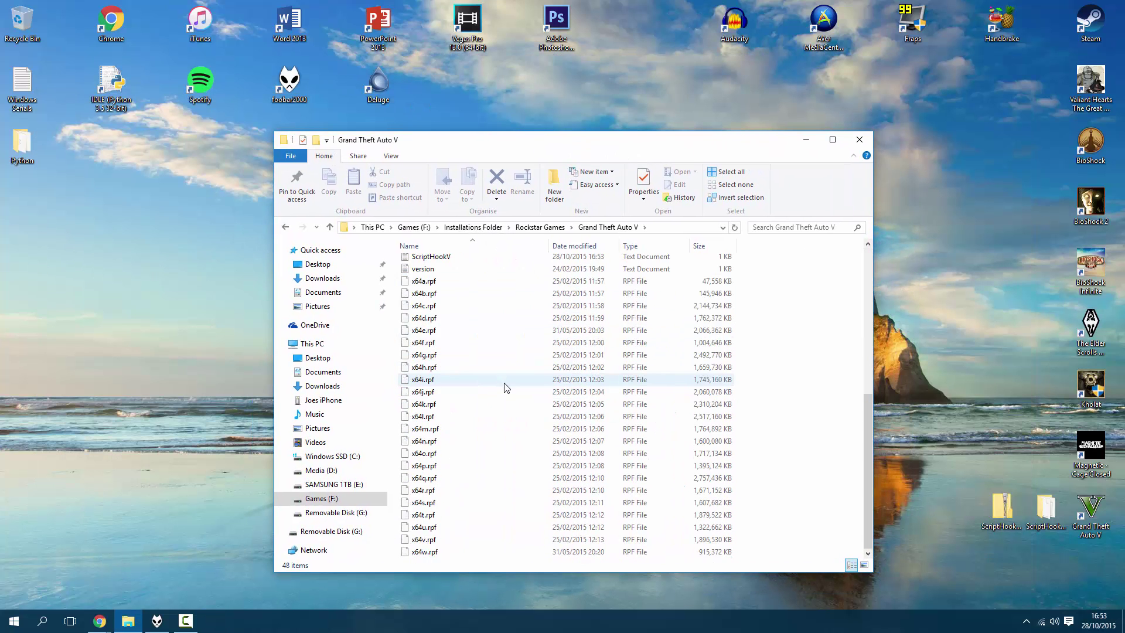
pyautogui.scroll(7, 506, 387)
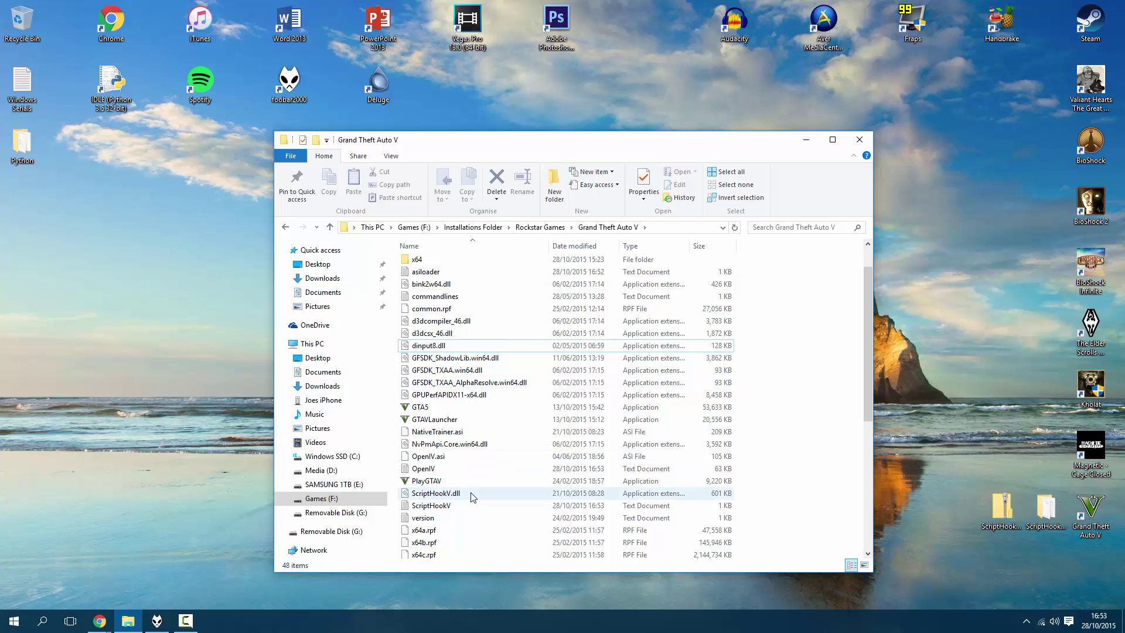
pyautogui.moveTo(469, 497)
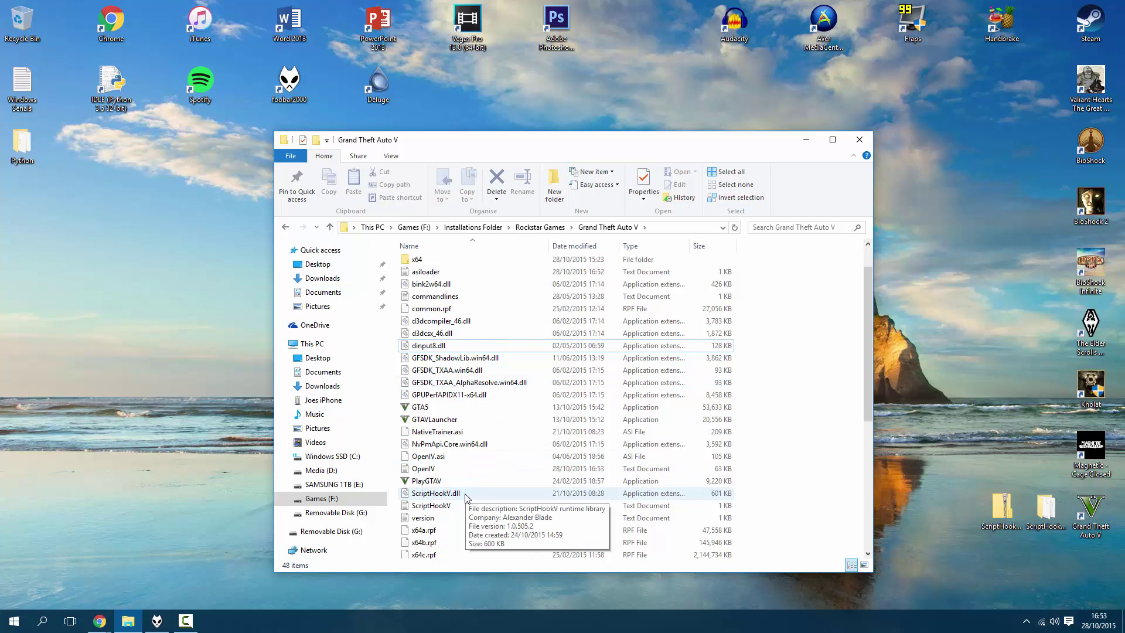
pyautogui.click(466, 497)
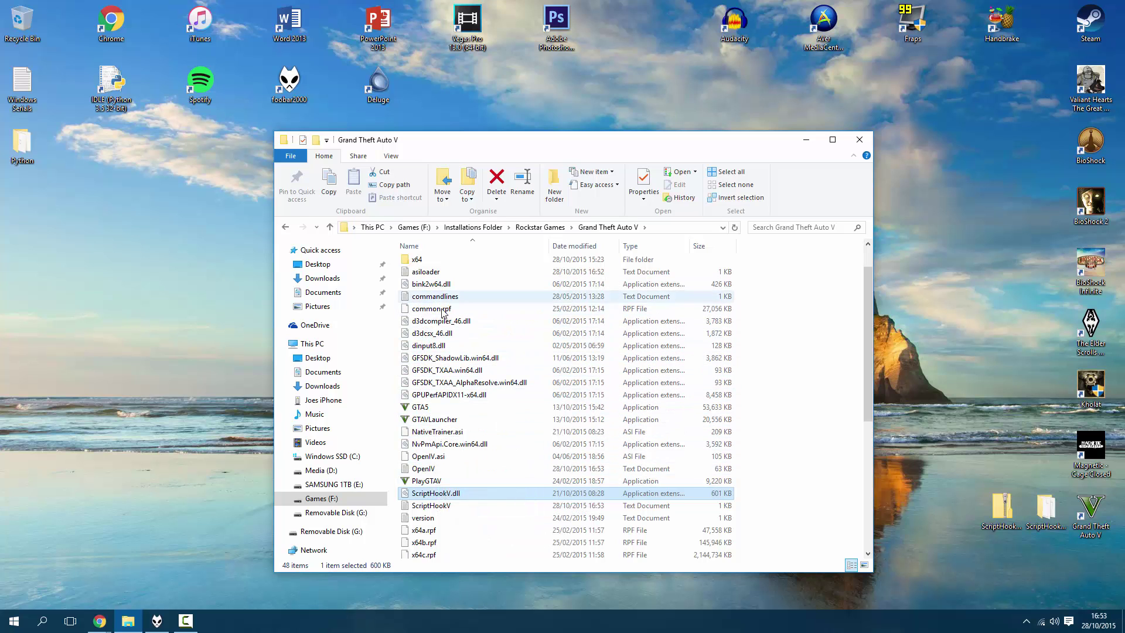
# - Add dinput8.dll and NativeTrainer.asi to the selection, comparing against ScriptHookV_1.0.505.2\bin
pyautogui.keyDown('ctrl'); pyautogui.click(431, 346); pyautogui.keyUp('ctrl')
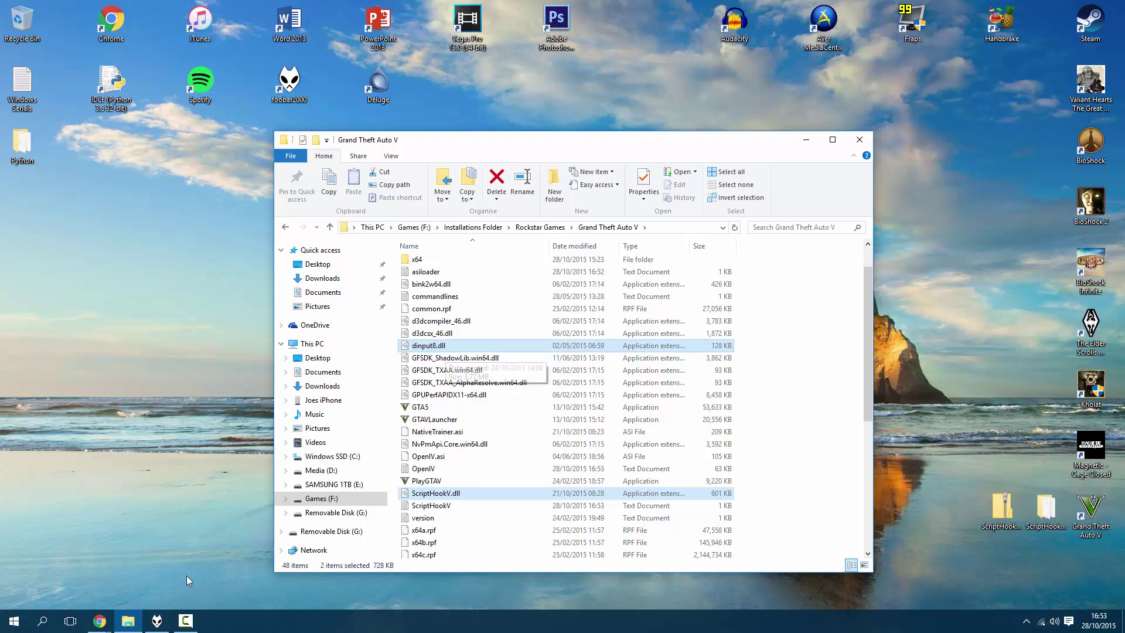
pyautogui.doubleClick(1032, 500)
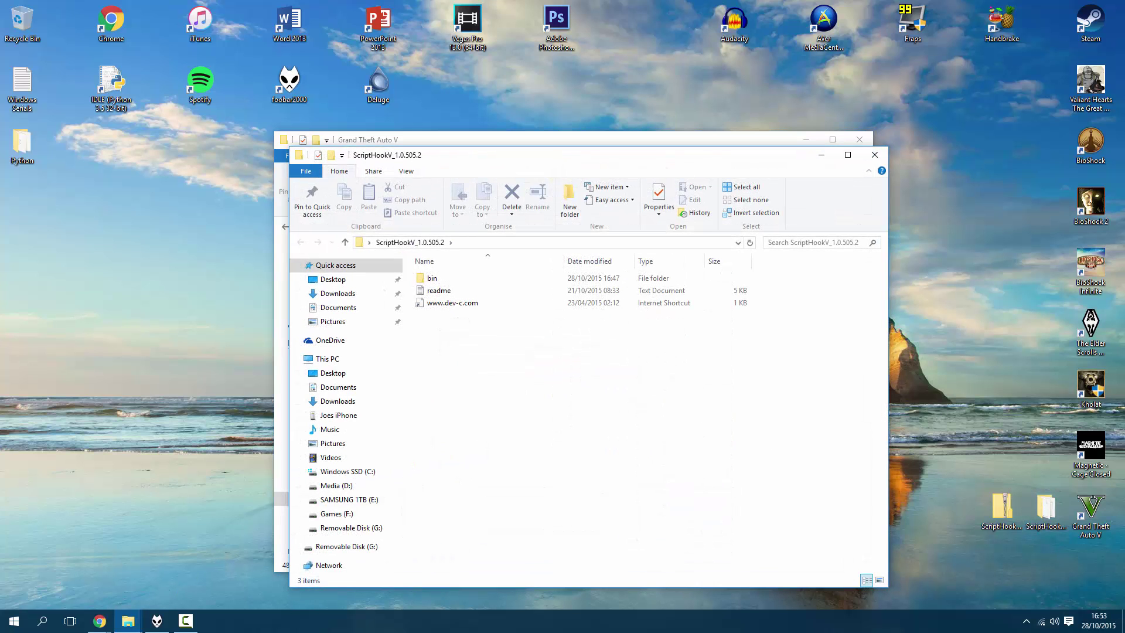
pyautogui.doubleClick(456, 277)
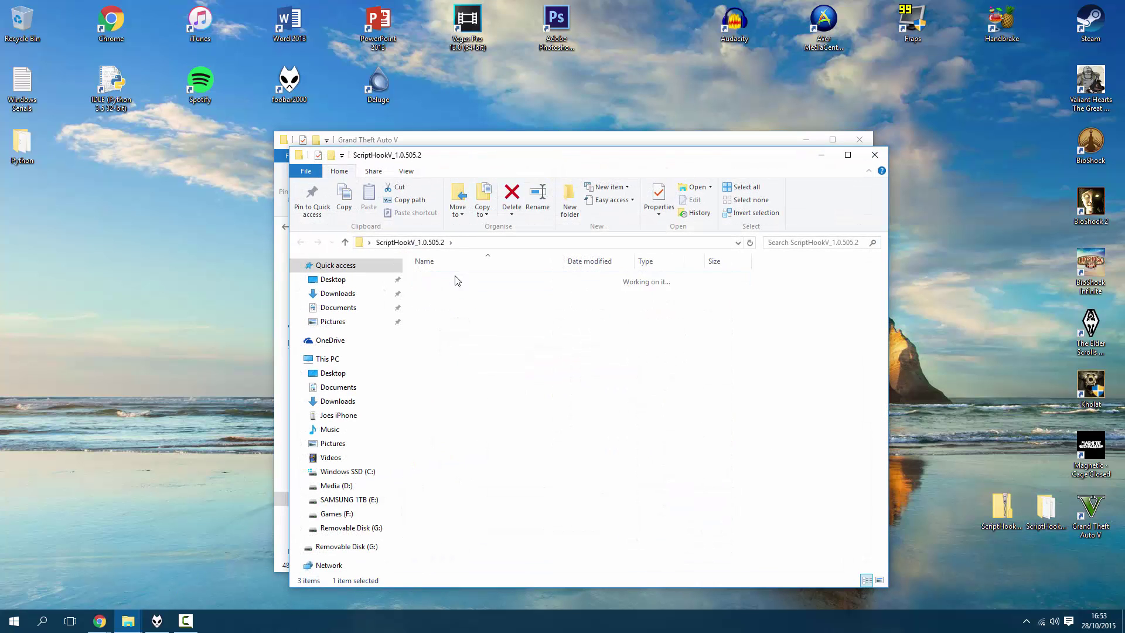
pyautogui.click(875, 154)
pyautogui.keyDown('ctrl'); pyautogui.click(448, 432); pyautogui.keyUp('ctrl')
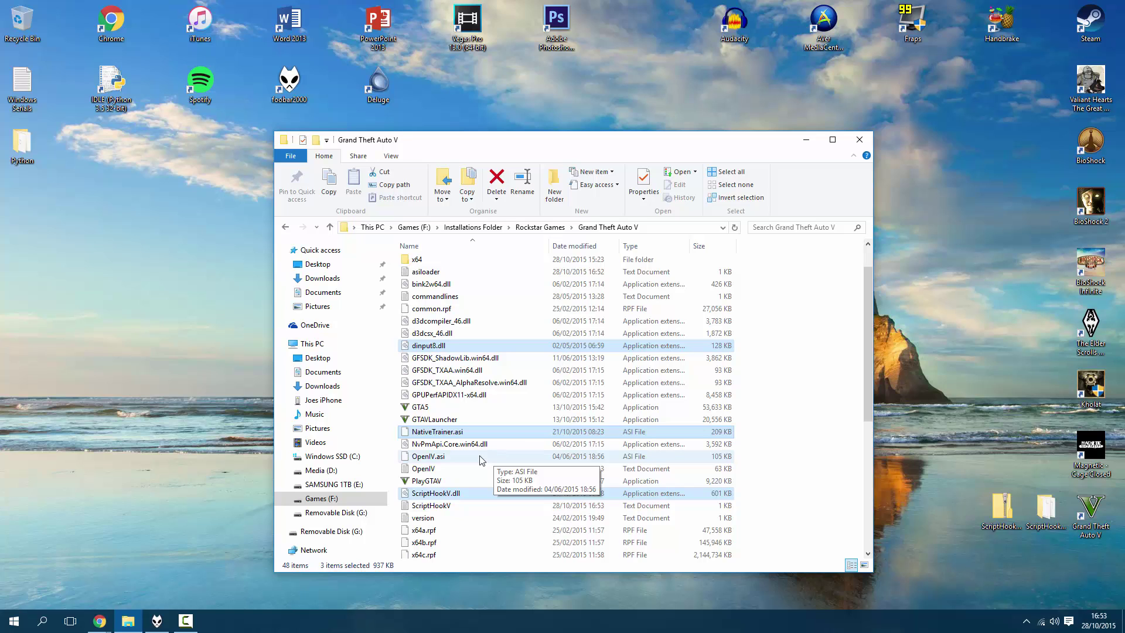
pyautogui.click(468, 458)
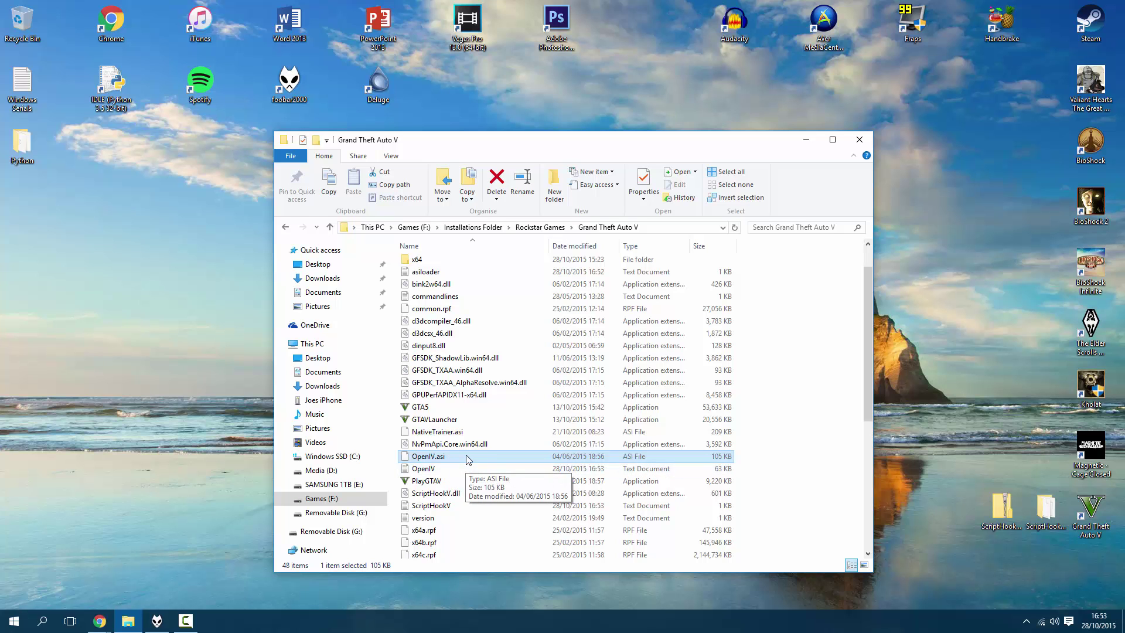
pyautogui.doubleClick(438, 274)
pyautogui.click(1015, 94)
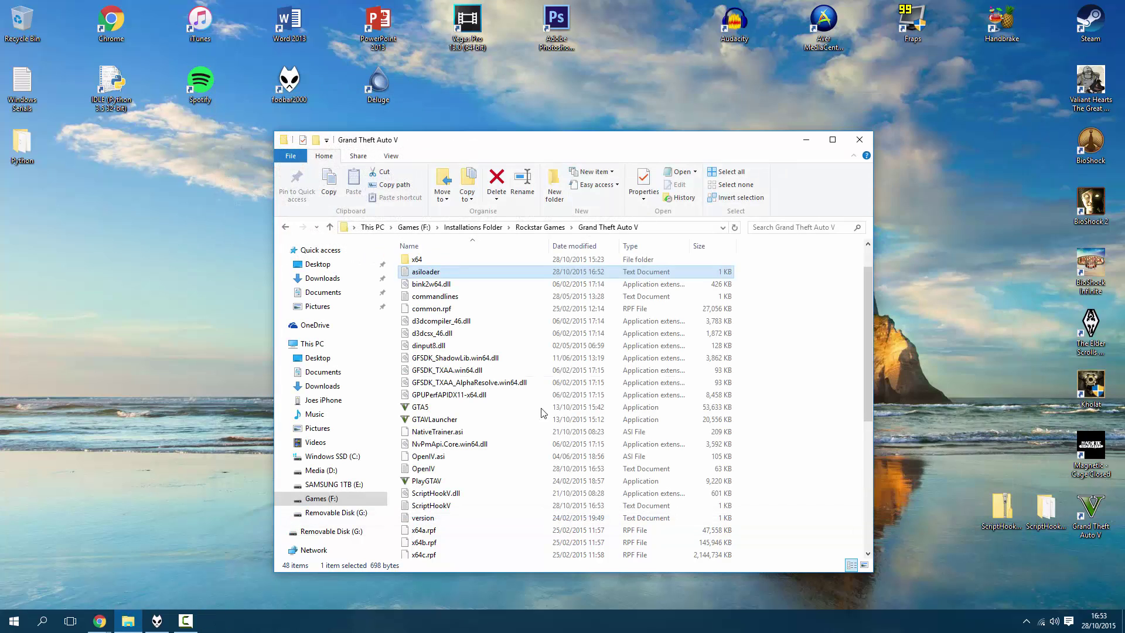
pyautogui.scroll(-1, 492, 452)
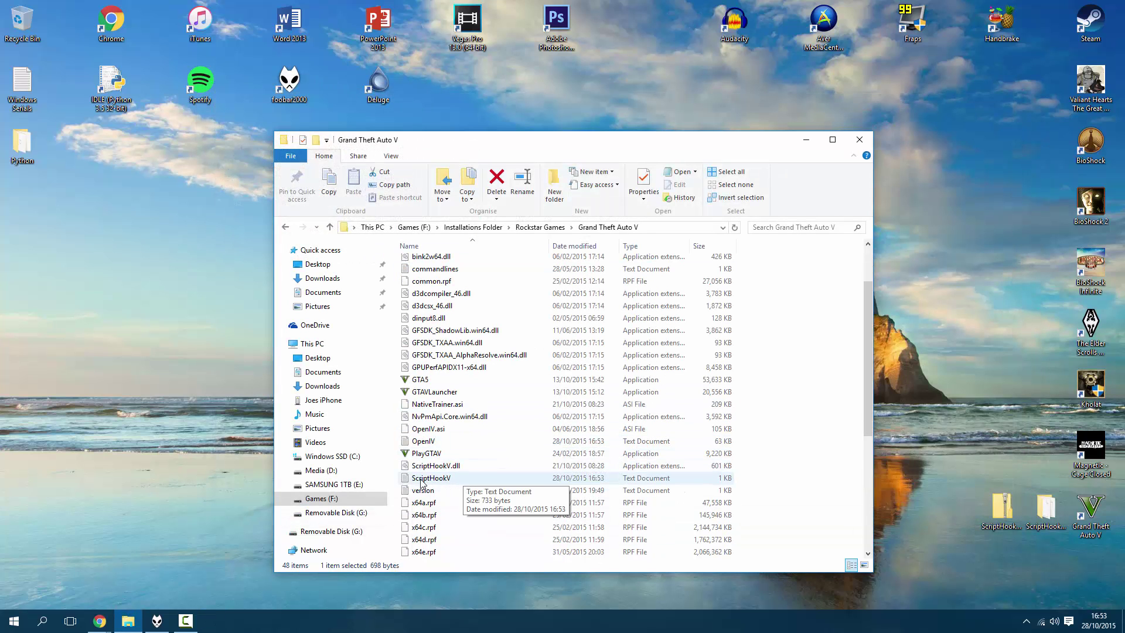
pyautogui.click(421, 480)
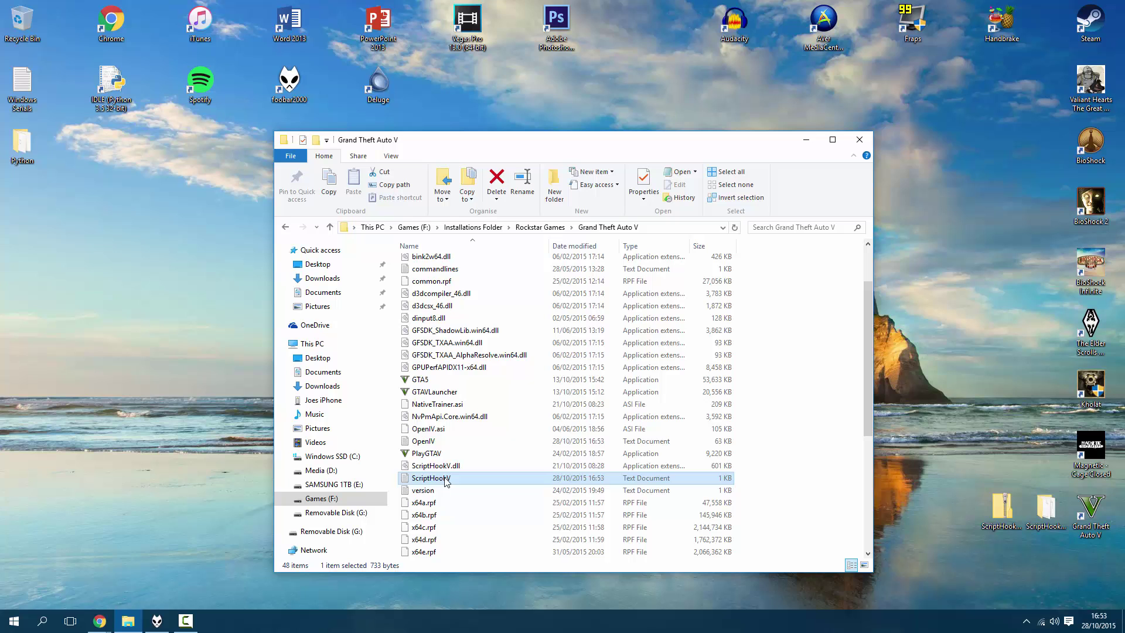
pyautogui.scroll(-6, 457, 487)
pyautogui.scroll(8, 463, 469)
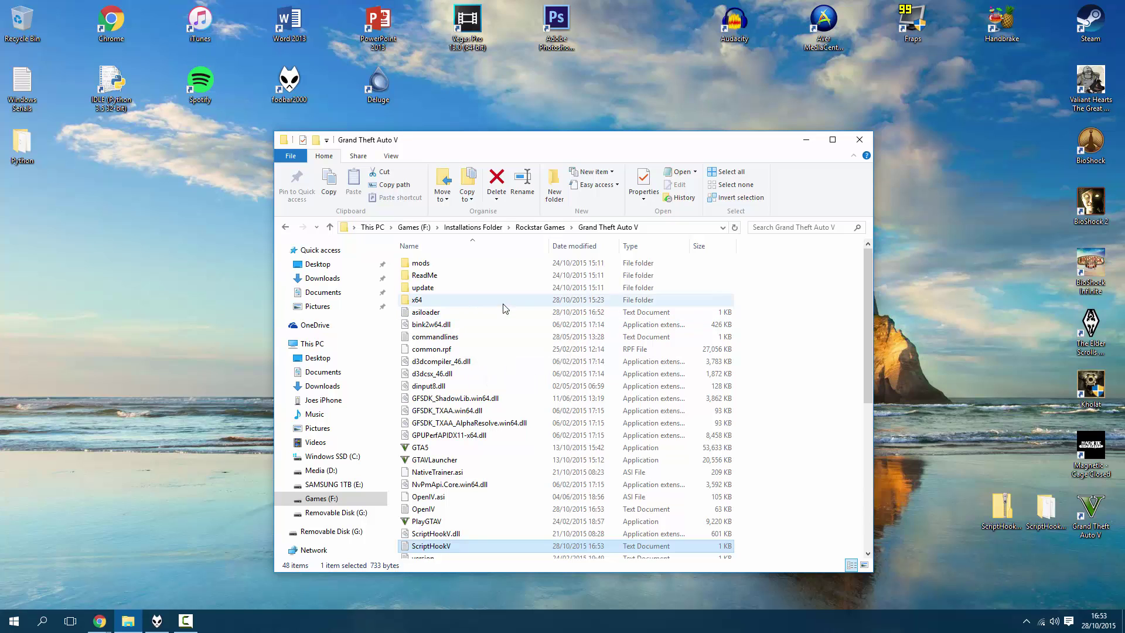
pyautogui.moveTo(516, 310)
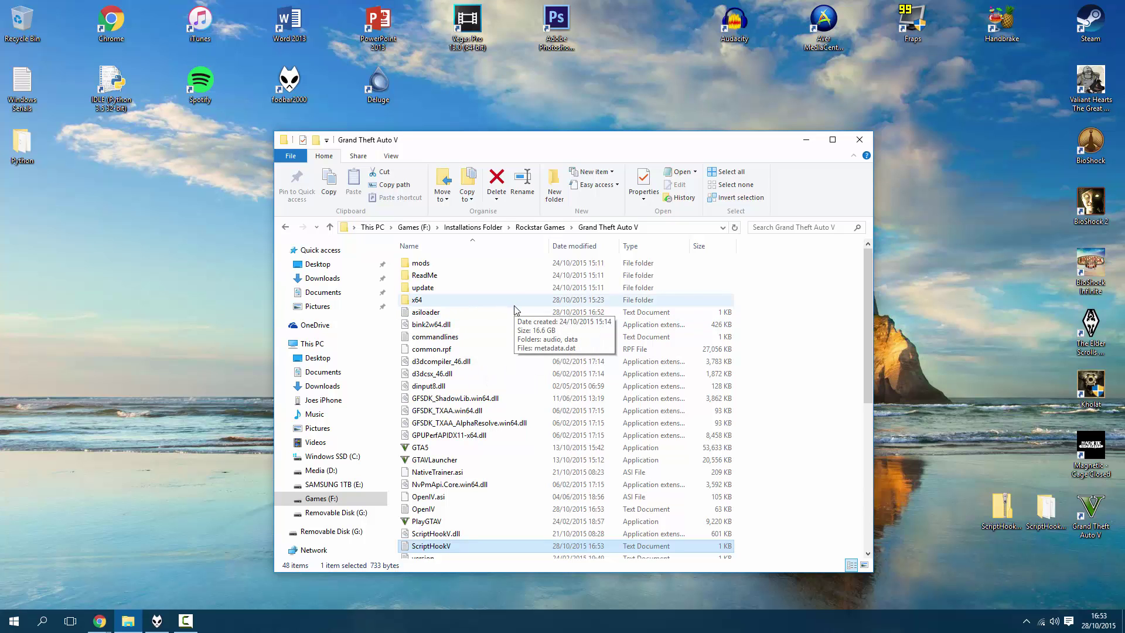